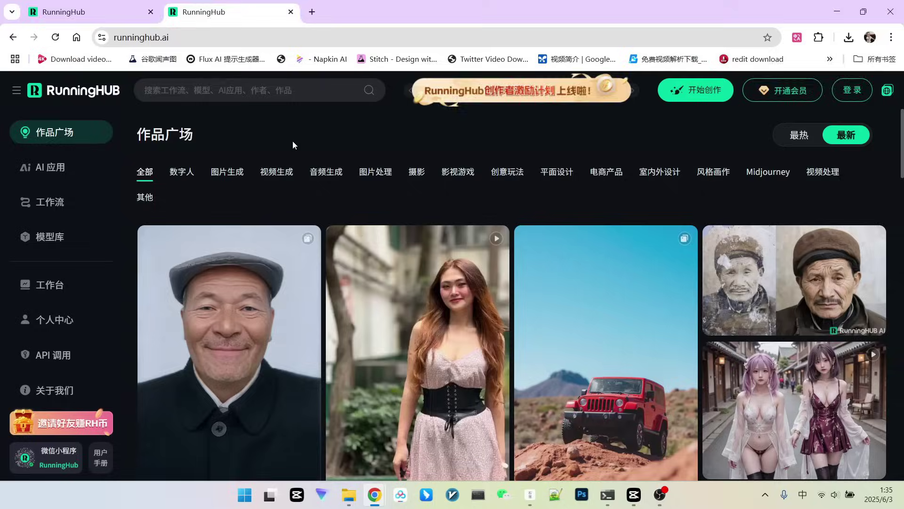
Show the published workflows in the RunningHub personal center (个人中心, 我的发布, 工作流).
{"action": "key", "text": "ctrl+shift+Tab"}
{"action": "left_click", "coordinate": [55, 320]}
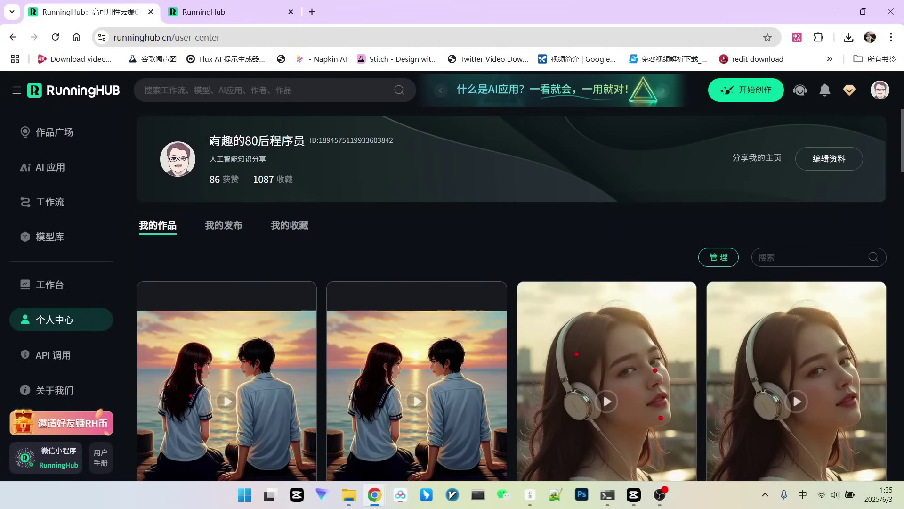
{"action": "scroll", "coordinate": [361, 189], "scroll_direction": "down", "scroll_amount": 1}
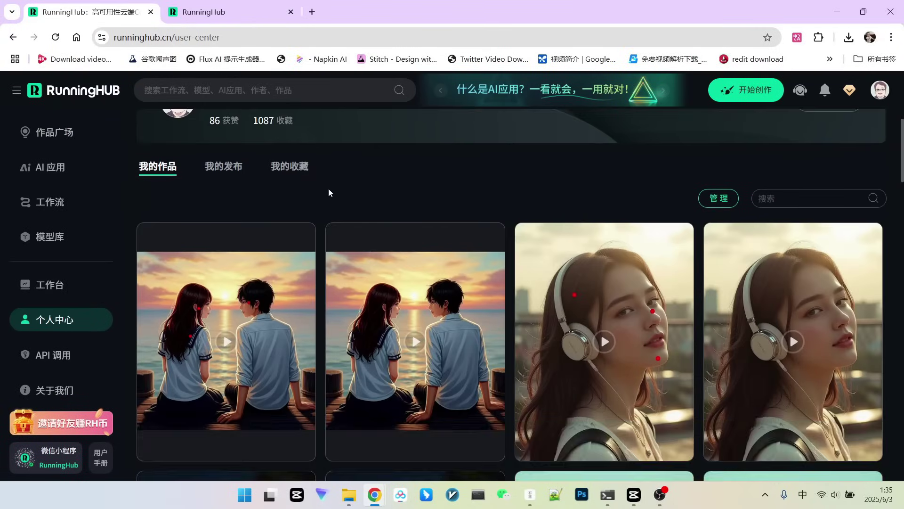
{"action": "left_click", "coordinate": [212, 170]}
{"action": "left_click", "coordinate": [211, 258]}
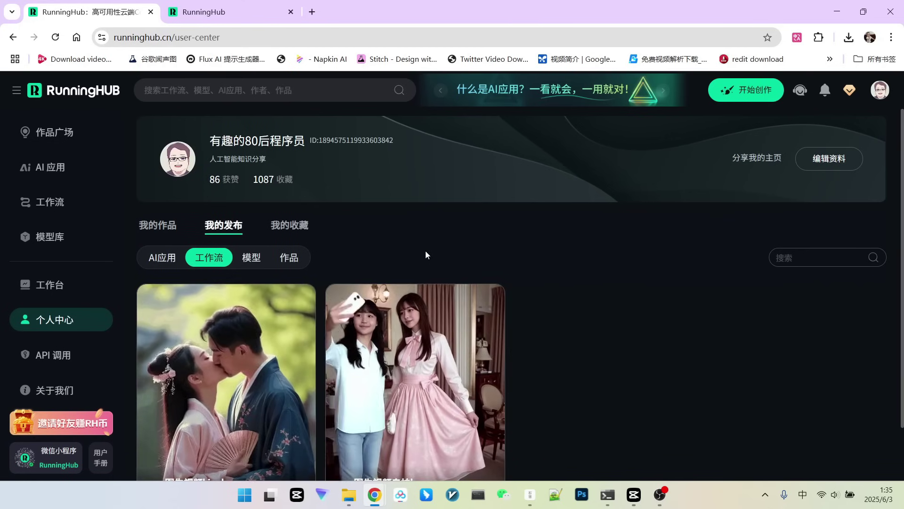
Find the ICEdit 工作流 entry among the published workflows and open its page.
{"action": "scroll", "coordinate": [452, 245], "scroll_direction": "down", "scroll_amount": 2}
{"action": "scroll", "coordinate": [474, 244], "scroll_direction": "down", "scroll_amount": 3}
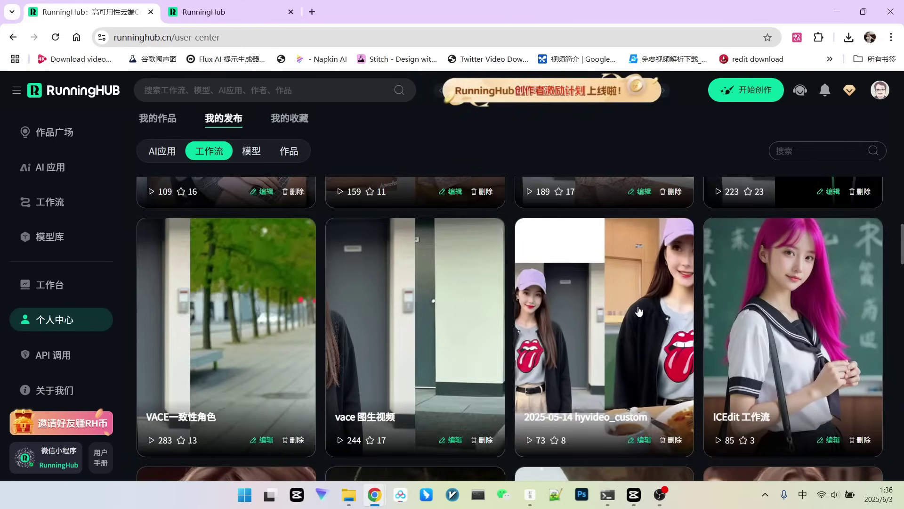
{"action": "left_click", "coordinate": [781, 330]}
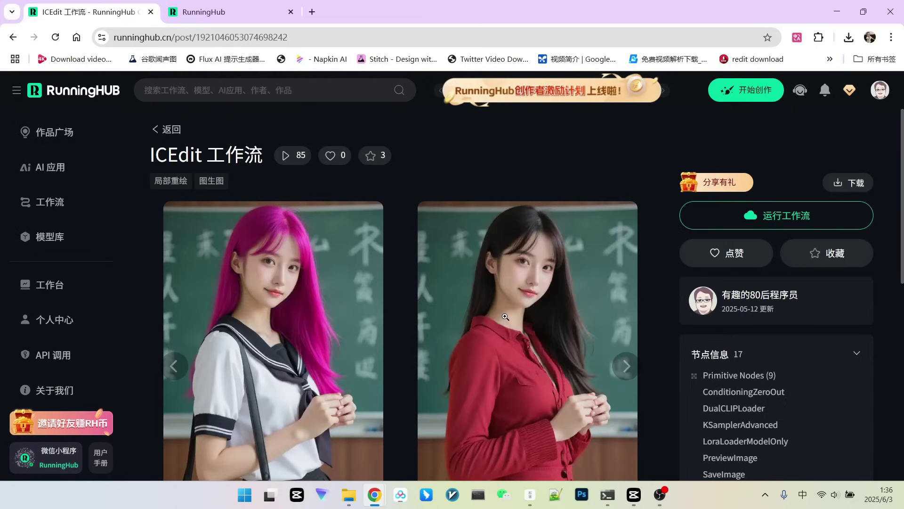
Look through the example images on the ICEdit workflow page, including the clothing and hat edits.
{"action": "scroll", "coordinate": [464, 247], "scroll_direction": "down", "scroll_amount": 2}
{"action": "scroll", "coordinate": [463, 246], "scroll_direction": "up", "scroll_amount": 1}
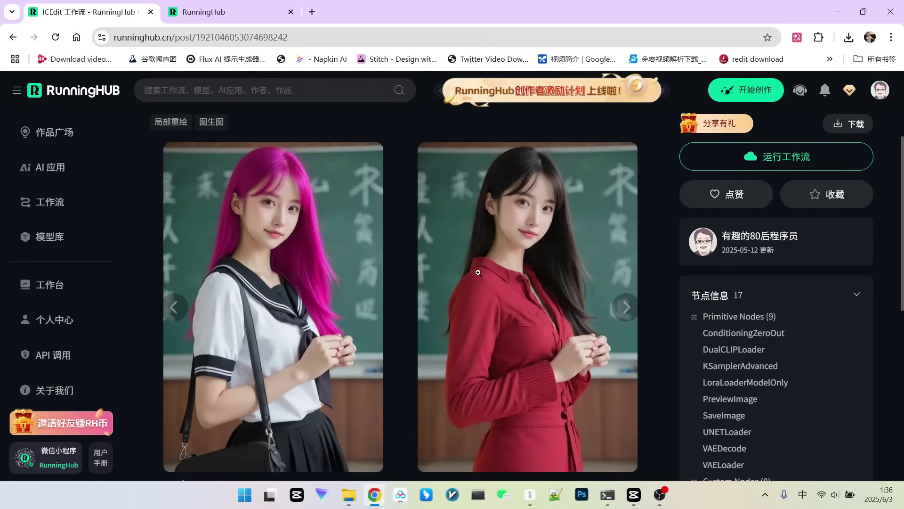
{"action": "scroll", "coordinate": [479, 272], "scroll_direction": "down", "scroll_amount": 2}
{"action": "left_click", "coordinate": [625, 255]}
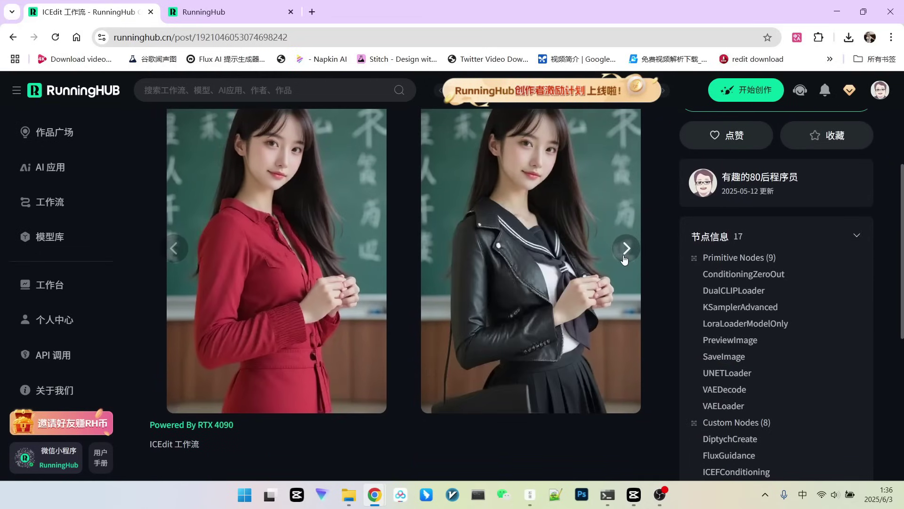
{"action": "left_click", "coordinate": [626, 249]}
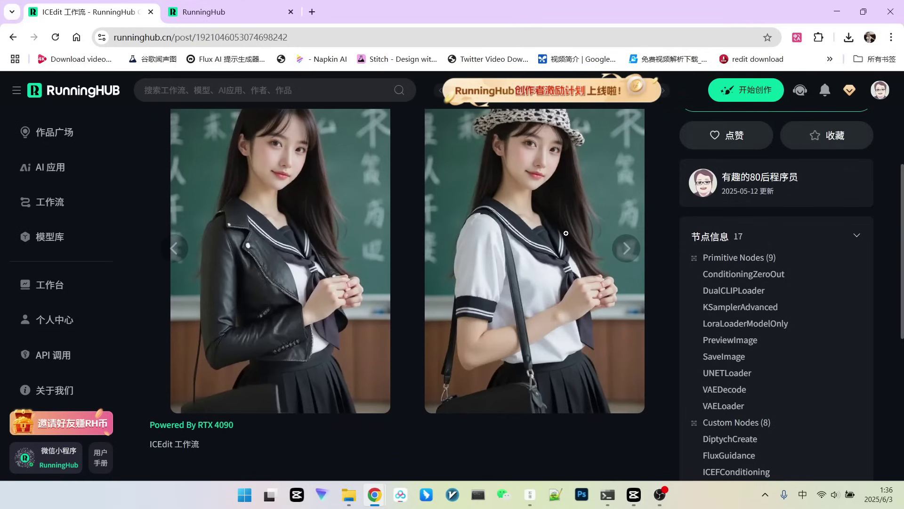
{"action": "scroll", "coordinate": [559, 264], "scroll_direction": "up", "scroll_amount": 2}
{"action": "scroll", "coordinate": [576, 267], "scroll_direction": "down", "scroll_amount": 2}
Open the ICEdit workflow in the editor and examine its model-loading nodes and the edit instruction prompt.
{"action": "left_click", "coordinate": [539, 219]}
{"action": "scroll", "coordinate": [308, 266], "scroll_direction": "up", "scroll_amount": 5}
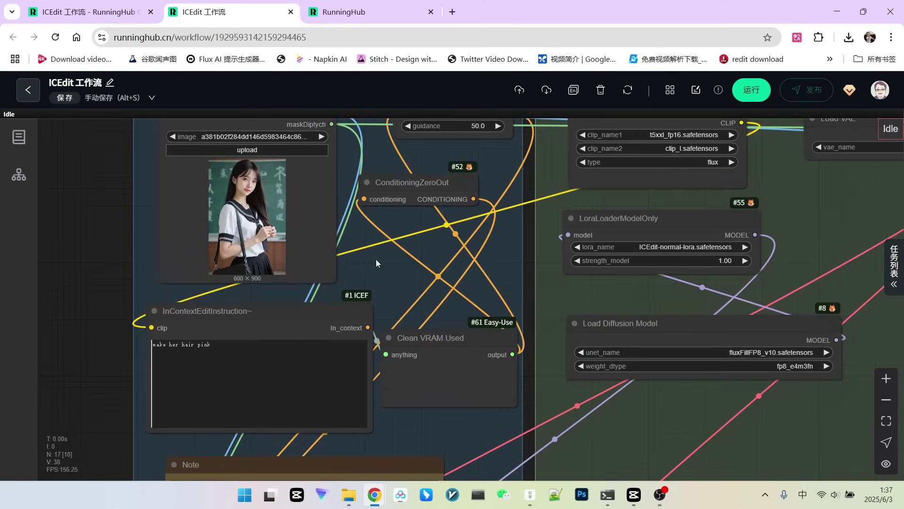
{"action": "left_click_drag", "start_coordinate": [507, 270], "coordinate": [309, 250]}
{"action": "scroll", "coordinate": [389, 284], "scroll_direction": "down", "scroll_amount": 2}
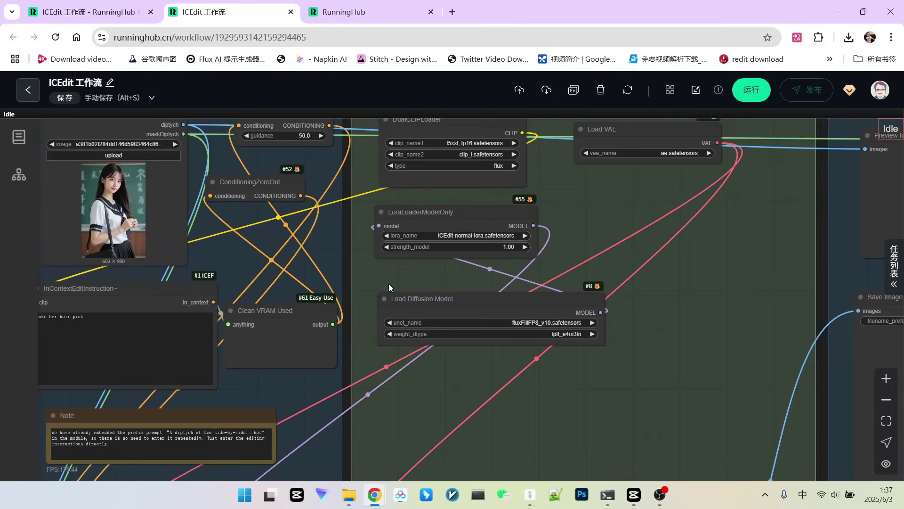
{"action": "mouse_move", "coordinate": [445, 294]}
{"action": "left_mouse_down"}
{"action": "mouse_move", "coordinate": [453, 285]}
{"action": "mouse_move", "coordinate": [449, 292]}
{"action": "left_mouse_up"}
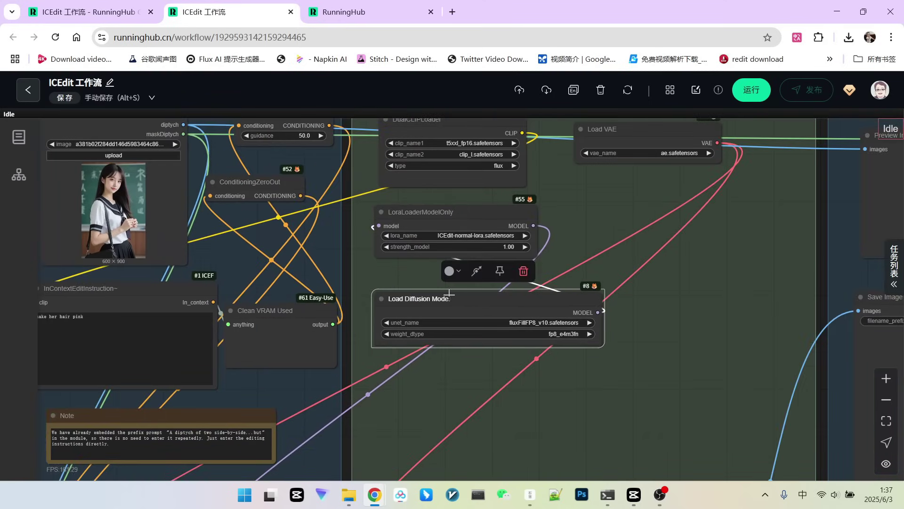
{"action": "scroll", "coordinate": [430, 286], "scroll_direction": "down", "scroll_amount": 5}
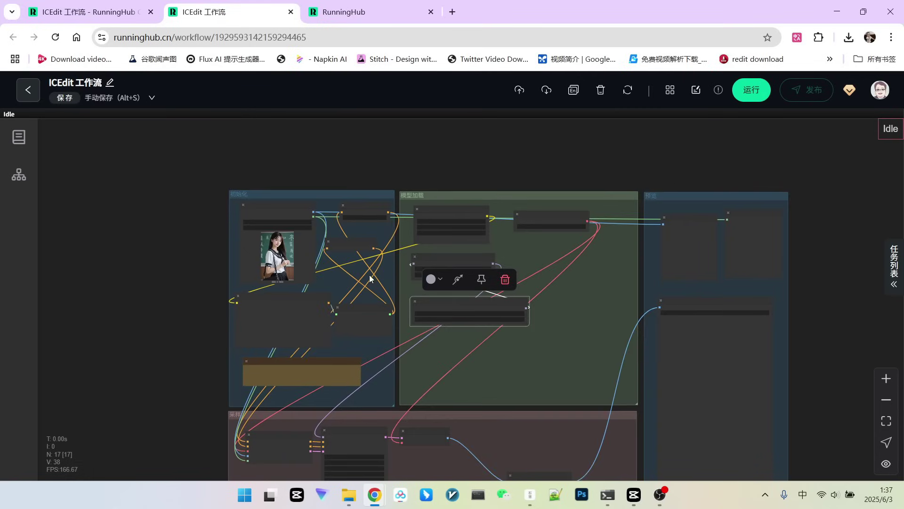
{"action": "scroll", "coordinate": [211, 267], "scroll_direction": "up", "scroll_amount": 5}
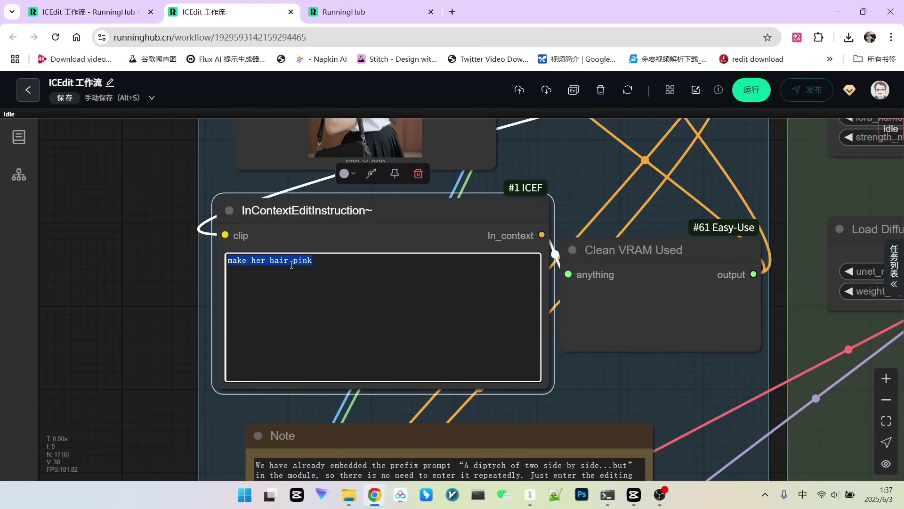
{"action": "scroll", "coordinate": [118, 284], "scroll_direction": "down", "scroll_amount": 6}
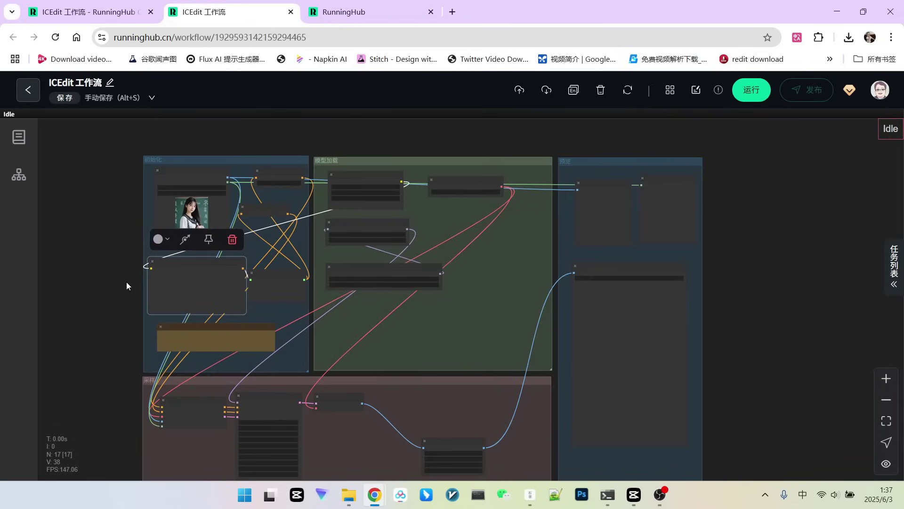
{"action": "left_click", "coordinate": [126, 285]}
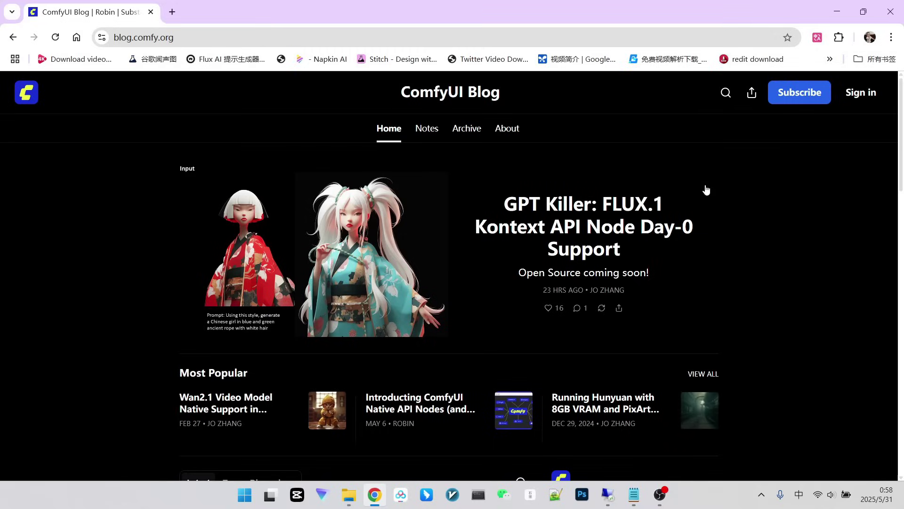
Open the FLUX.1 Kontext API Node post on the ComfyUI Blog and read its Get Started instructions.
{"action": "left_click", "coordinate": [553, 211]}
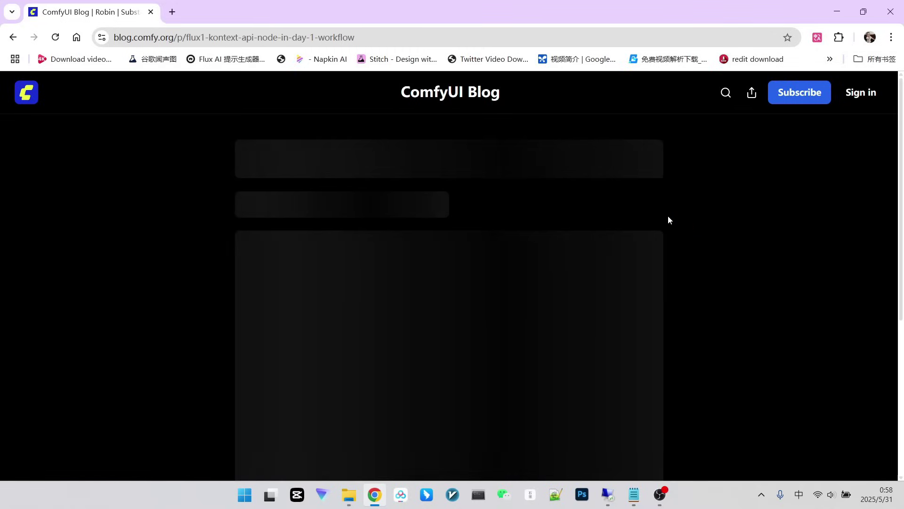
{"action": "scroll", "coordinate": [626, 146], "scroll_direction": "down", "scroll_amount": 10}
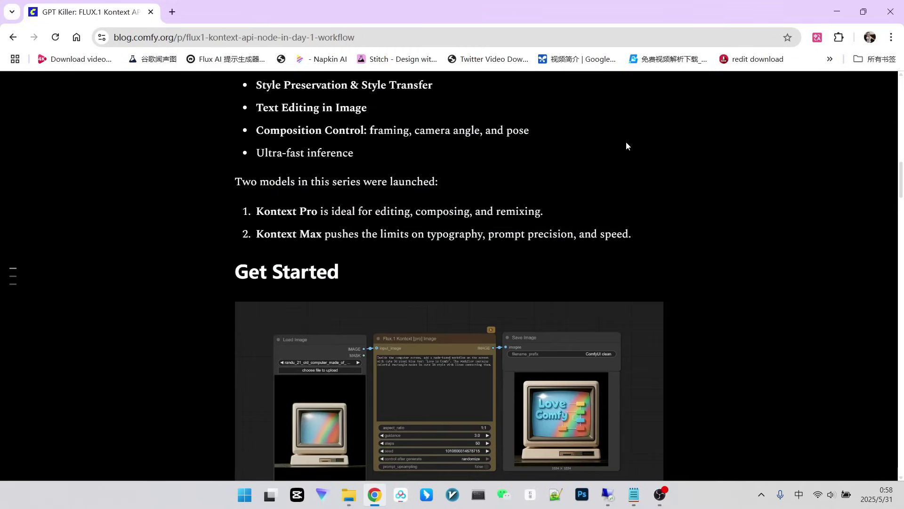
{"action": "scroll", "coordinate": [626, 142], "scroll_direction": "down", "scroll_amount": 7}
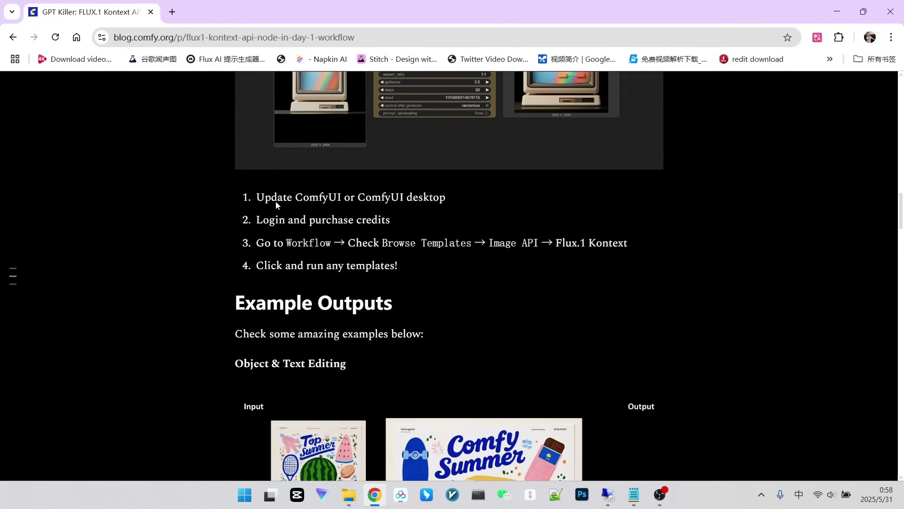
{"action": "left_click_drag", "start_coordinate": [304, 198], "coordinate": [343, 200]}
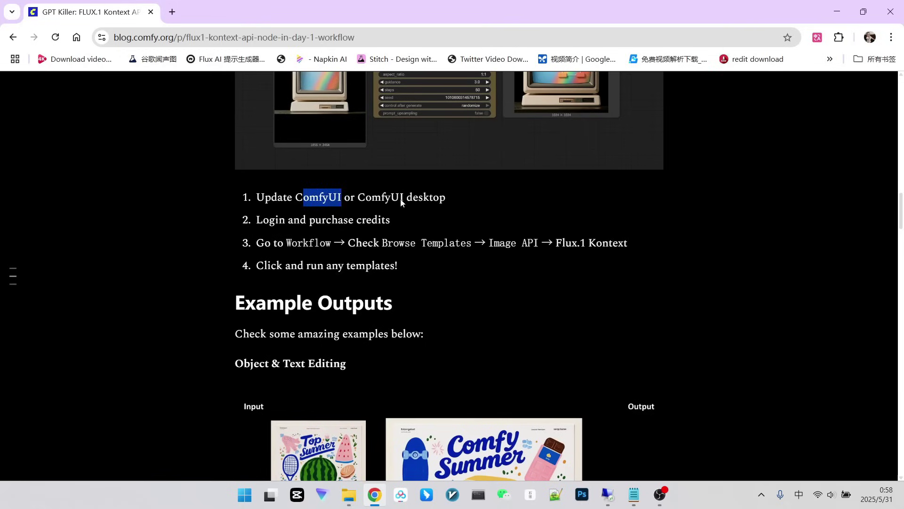
{"action": "left_click_drag", "start_coordinate": [404, 199], "coordinate": [445, 199]}
{"action": "left_click", "coordinate": [280, 225]}
{"action": "left_click_drag", "start_coordinate": [257, 222], "coordinate": [356, 222]}
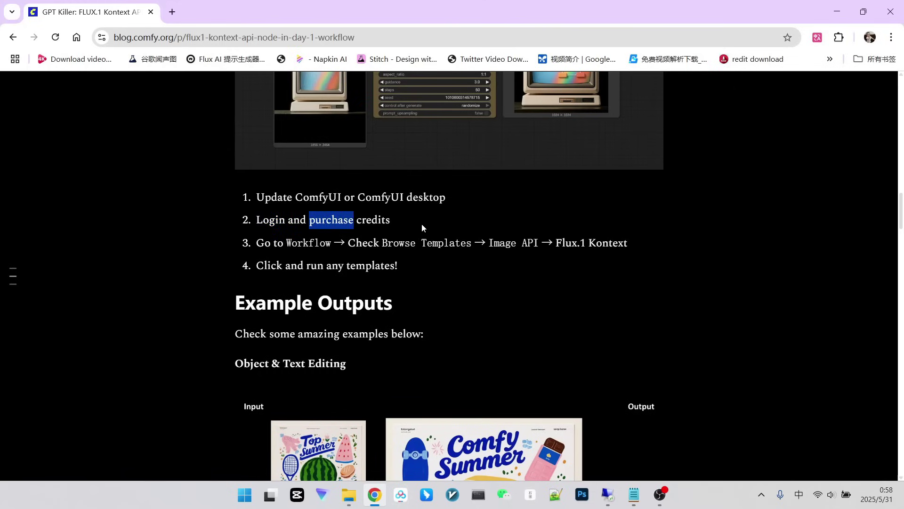
Follow the post's API nodes documentation link and open the Flux.1 Kontext page under Black Forest Labs.
{"action": "scroll", "coordinate": [462, 195], "scroll_direction": "down", "scroll_amount": 4}
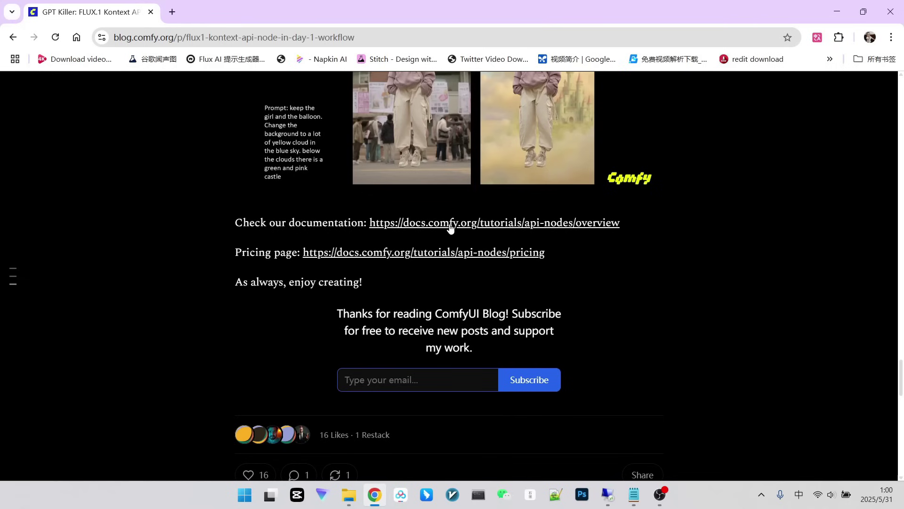
{"action": "left_click", "coordinate": [448, 227]}
{"action": "scroll", "coordinate": [127, 240], "scroll_direction": "down", "scroll_amount": 4}
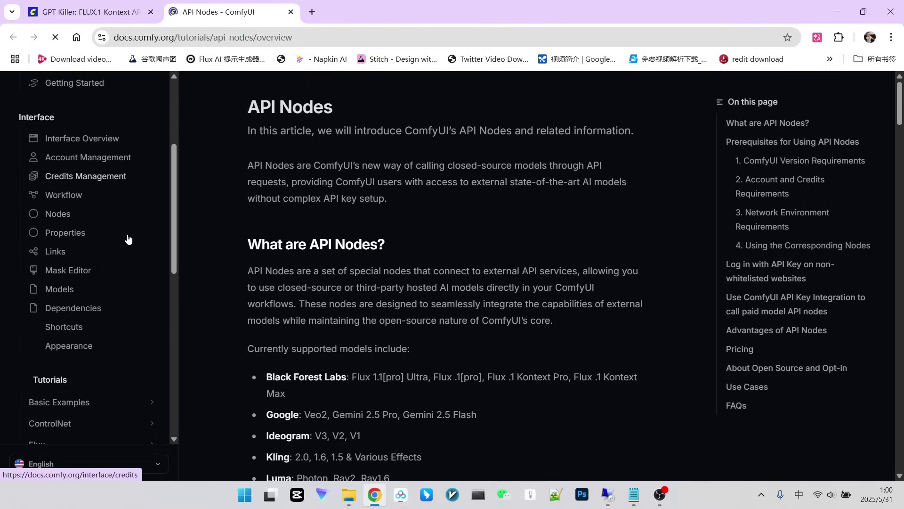
{"action": "scroll", "coordinate": [138, 214], "scroll_direction": "down", "scroll_amount": 8}
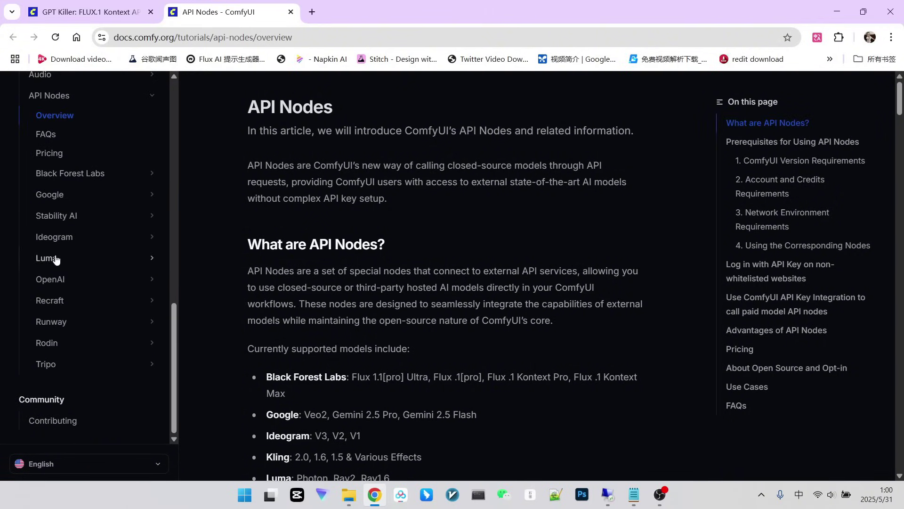
{"action": "left_click", "coordinate": [87, 178]}
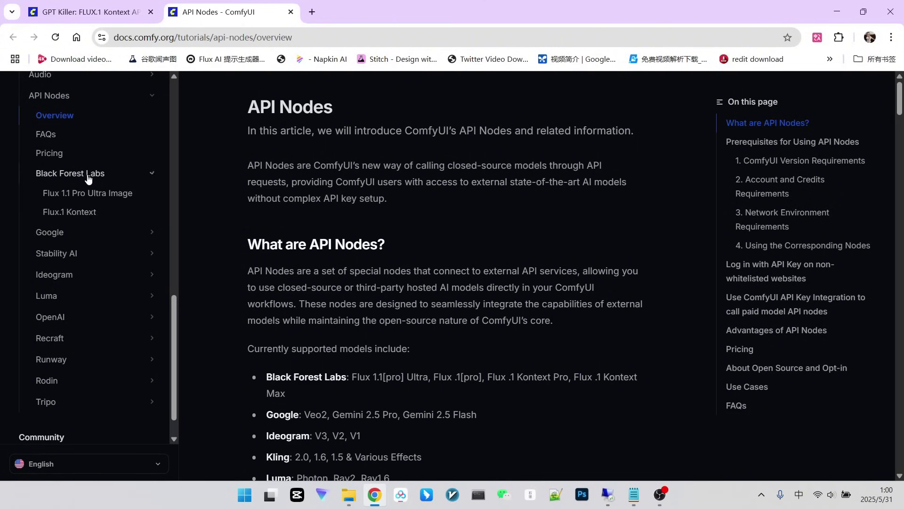
{"action": "left_click", "coordinate": [88, 216]}
Examine the Flux.1 Kontext guide's model overview, workflow image downloads and step-by-step workflow instructions.
{"action": "scroll", "coordinate": [523, 230], "scroll_direction": "down", "scroll_amount": 3}
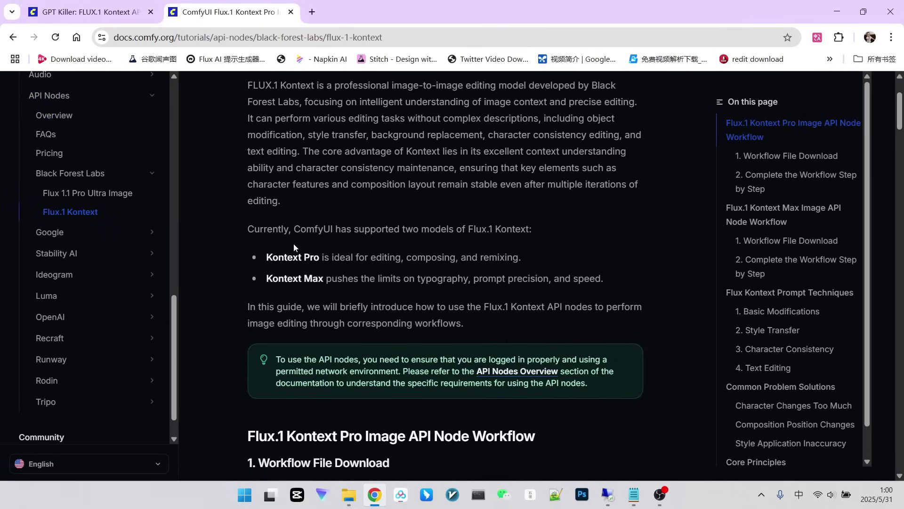
{"action": "scroll", "coordinate": [430, 218], "scroll_direction": "down", "scroll_amount": 1}
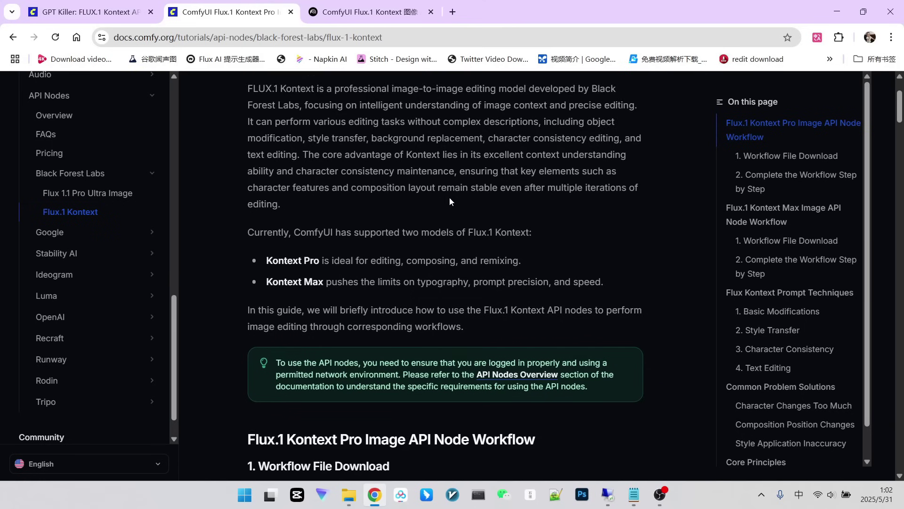
{"action": "scroll", "coordinate": [475, 220], "scroll_direction": "down", "scroll_amount": 6}
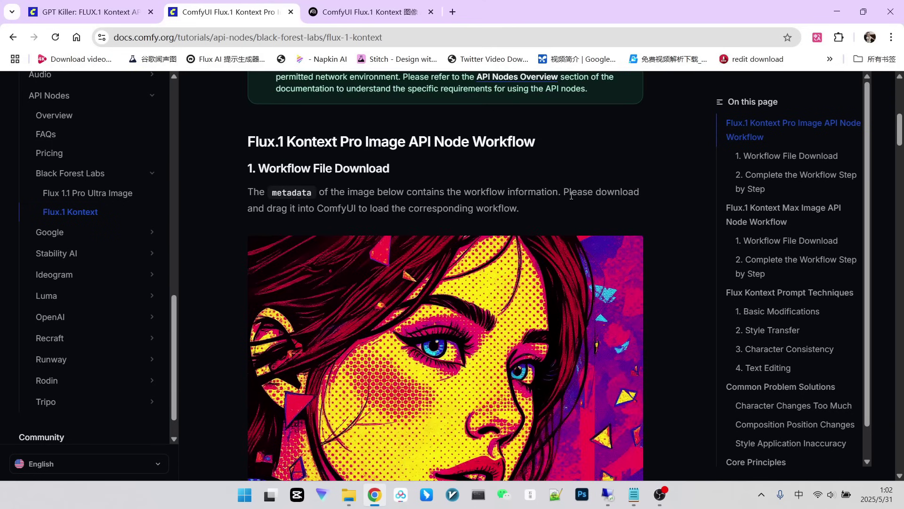
{"action": "scroll", "coordinate": [594, 178], "scroll_direction": "down", "scroll_amount": 5}
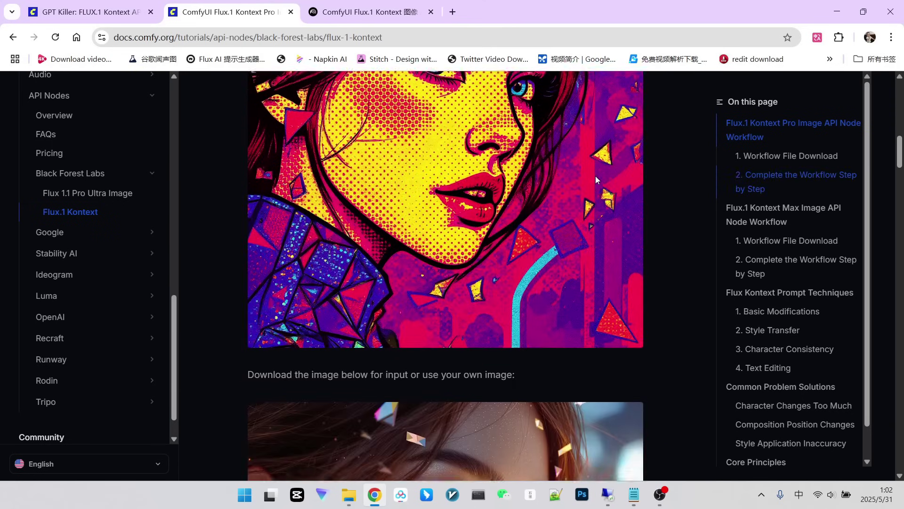
{"action": "scroll", "coordinate": [596, 177], "scroll_direction": "up", "scroll_amount": 3}
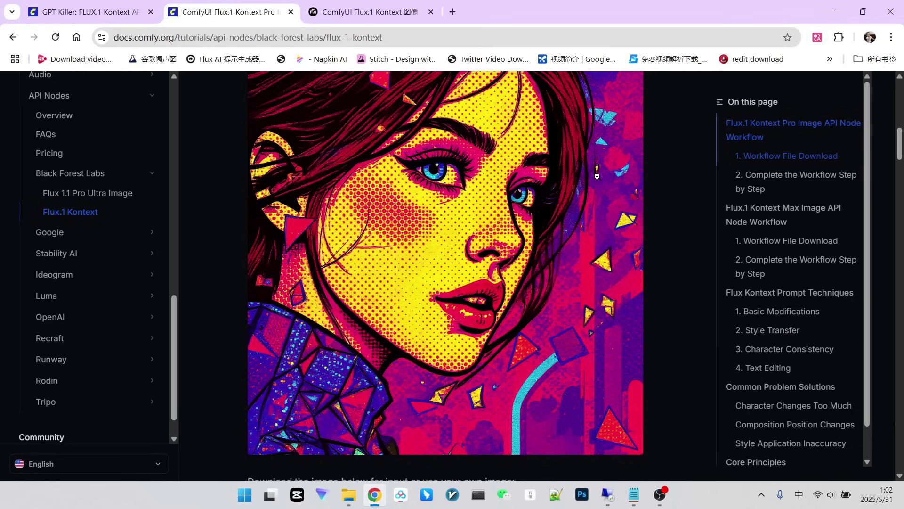
{"action": "scroll", "coordinate": [584, 203], "scroll_direction": "up", "scroll_amount": 1}
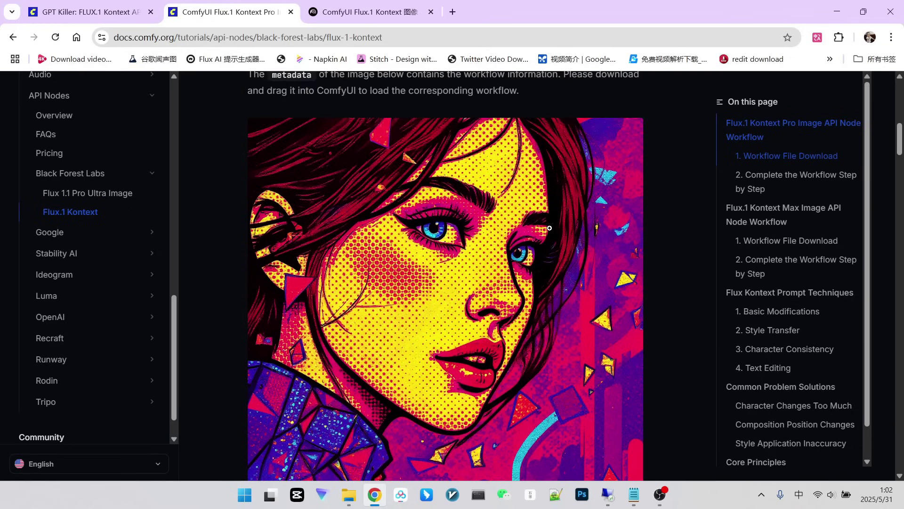
{"action": "scroll", "coordinate": [533, 227], "scroll_direction": "down", "scroll_amount": 1}
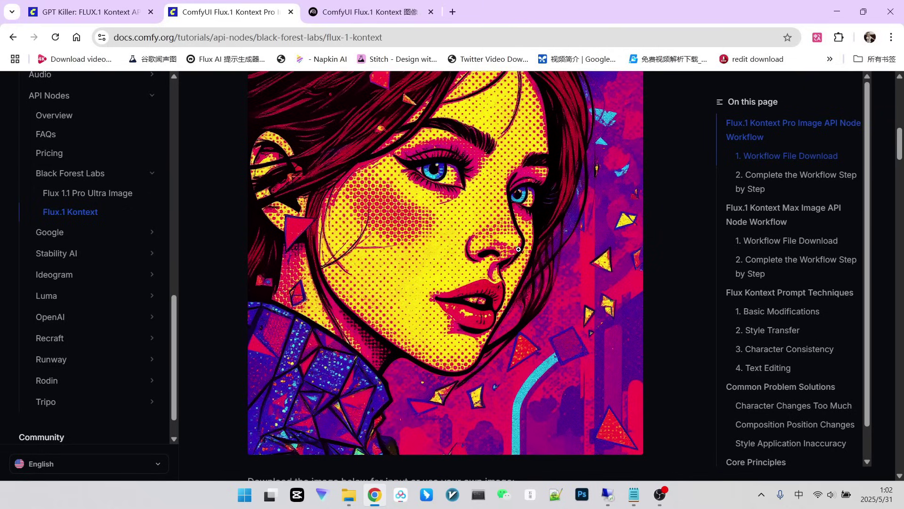
{"action": "scroll", "coordinate": [518, 249], "scroll_direction": "down", "scroll_amount": 12}
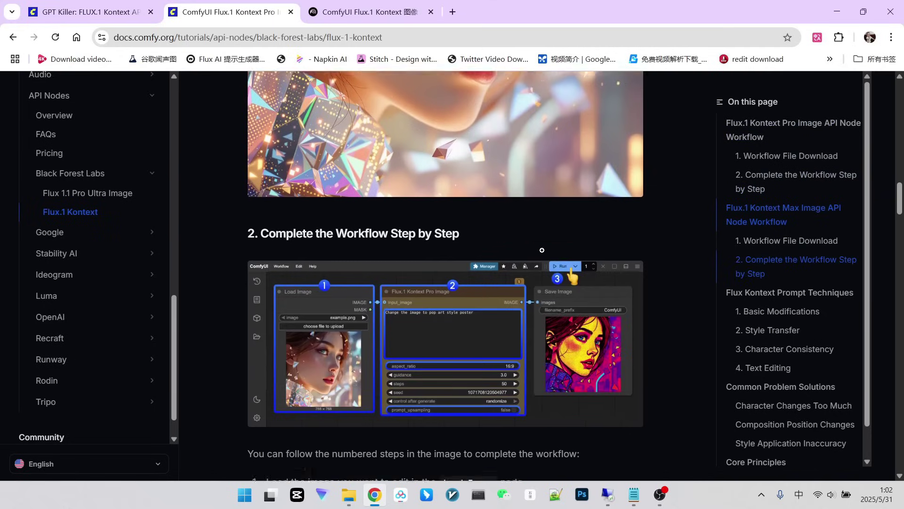
{"action": "scroll", "coordinate": [542, 250], "scroll_direction": "down", "scroll_amount": 5}
Read the How to Log In section on the Account Management documentation page.
{"action": "scroll", "coordinate": [543, 250], "scroll_direction": "down", "scroll_amount": 3}
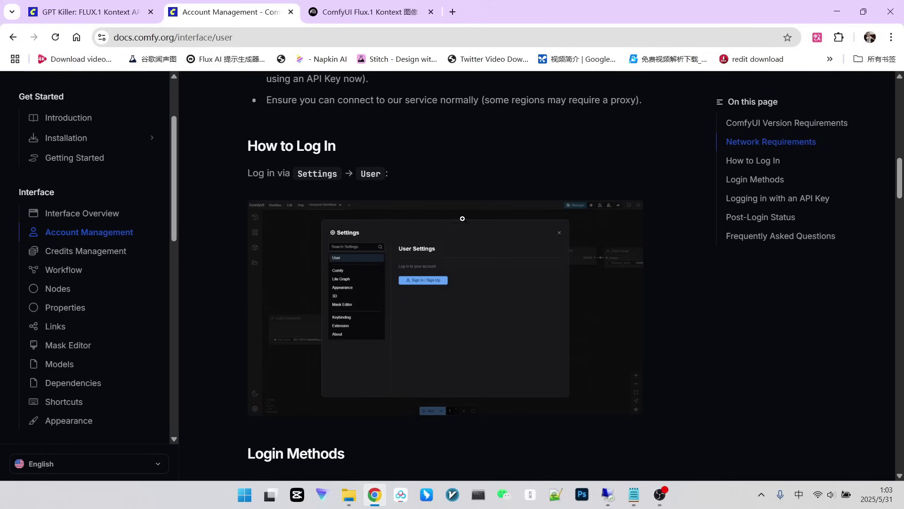
{"action": "scroll", "coordinate": [462, 218], "scroll_direction": "down", "scroll_amount": 1}
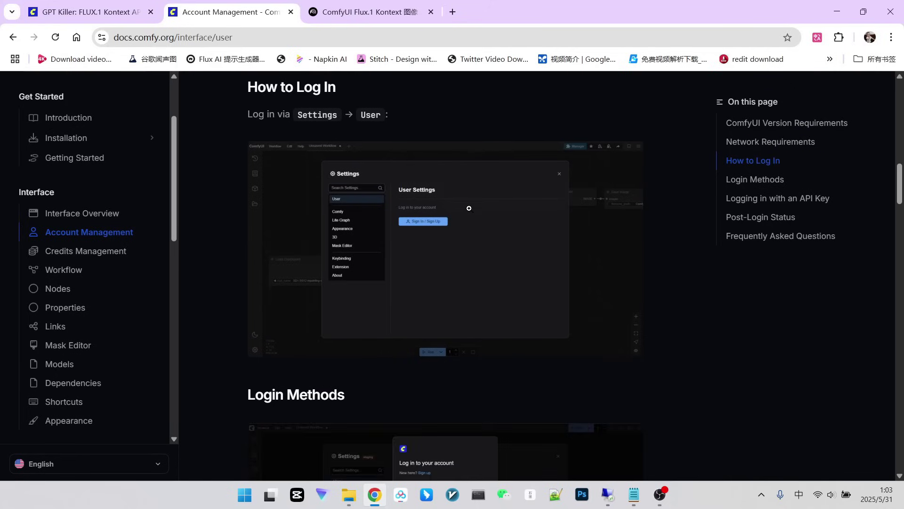
{"action": "scroll", "coordinate": [488, 202], "scroll_direction": "up", "scroll_amount": 1}
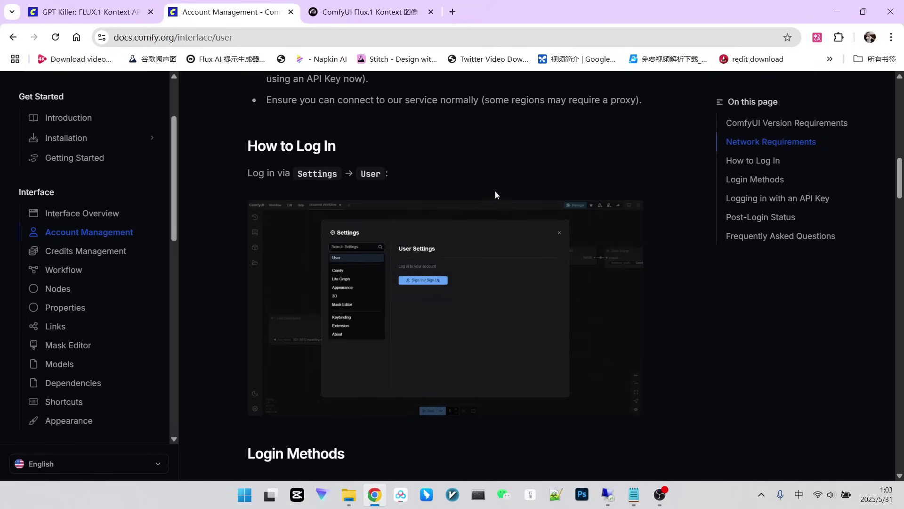
Read the Login Methods and Logging in with an API Key sections and open the API key demonstration video in full screen.
{"action": "scroll", "coordinate": [496, 180], "scroll_direction": "down", "scroll_amount": 1}
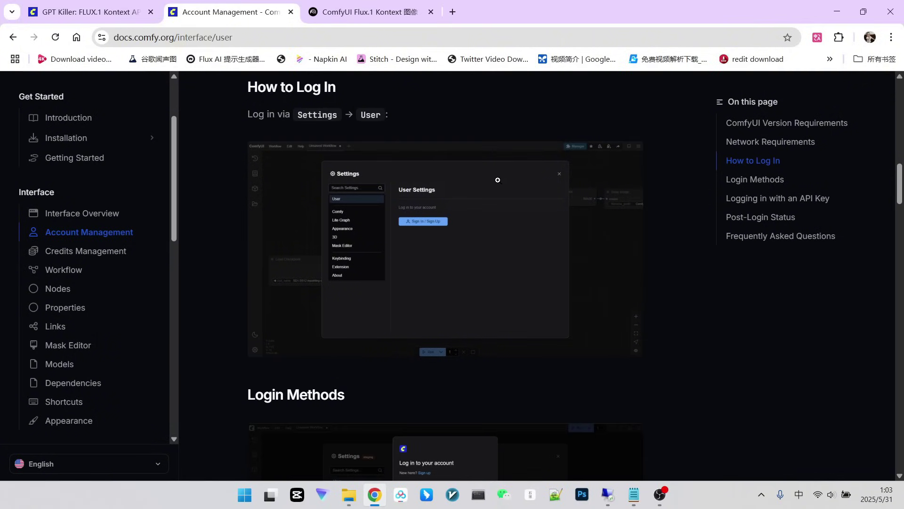
{"action": "scroll", "coordinate": [481, 196], "scroll_direction": "up", "scroll_amount": 1}
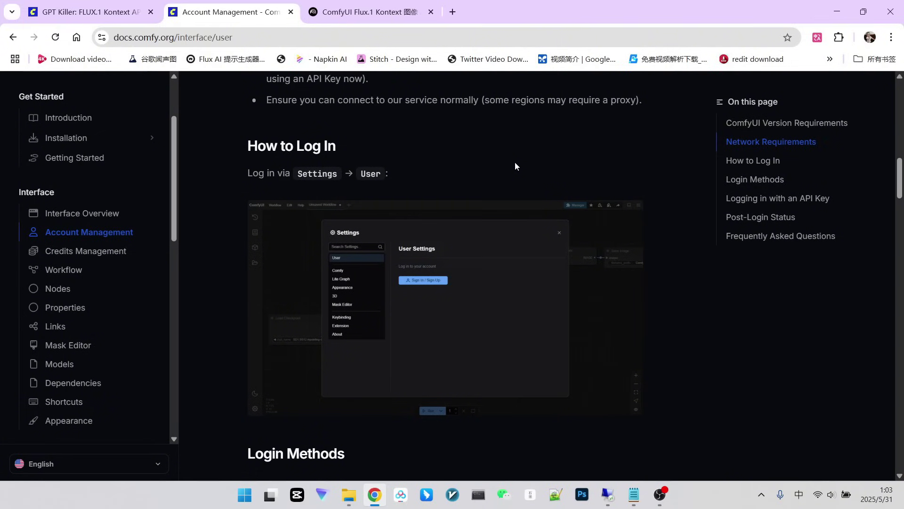
{"action": "scroll", "coordinate": [516, 166], "scroll_direction": "down", "scroll_amount": 5}
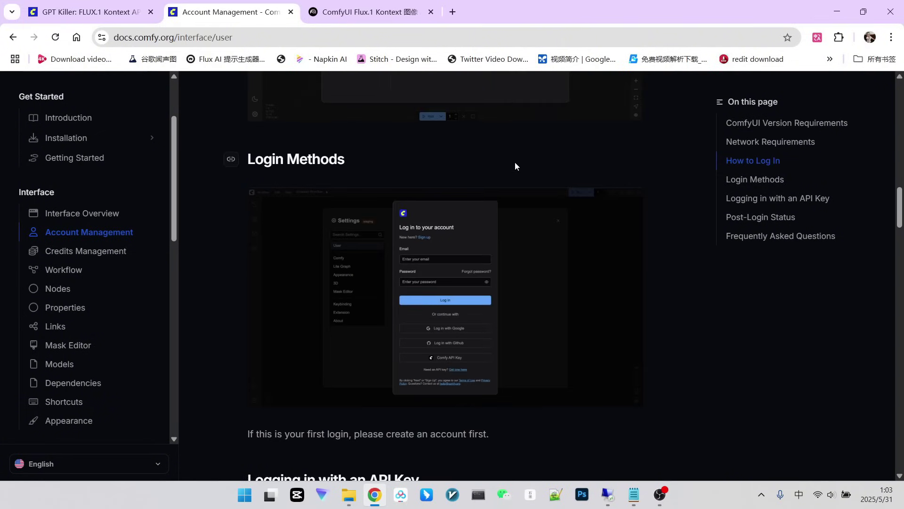
{"action": "scroll", "coordinate": [515, 165], "scroll_direction": "down", "scroll_amount": 2}
{"action": "scroll", "coordinate": [515, 161], "scroll_direction": "down", "scroll_amount": 3}
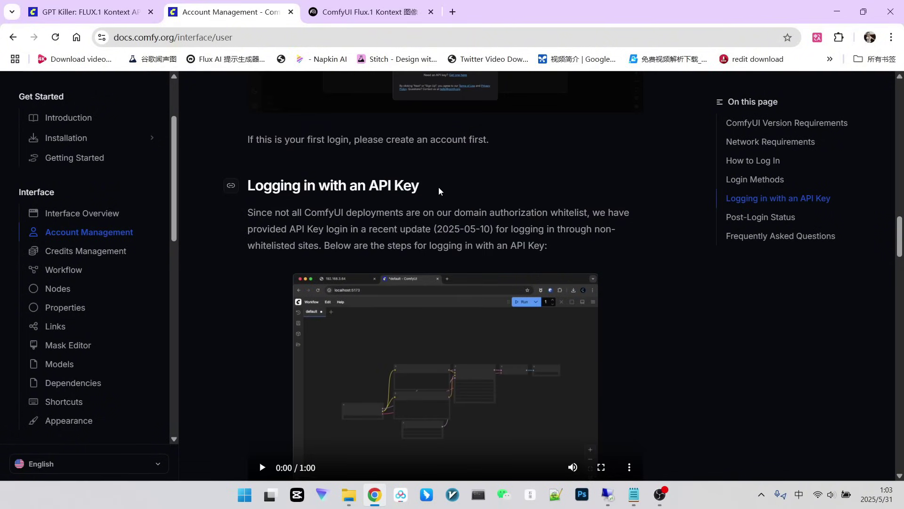
{"action": "scroll", "coordinate": [472, 179], "scroll_direction": "up", "scroll_amount": 4}
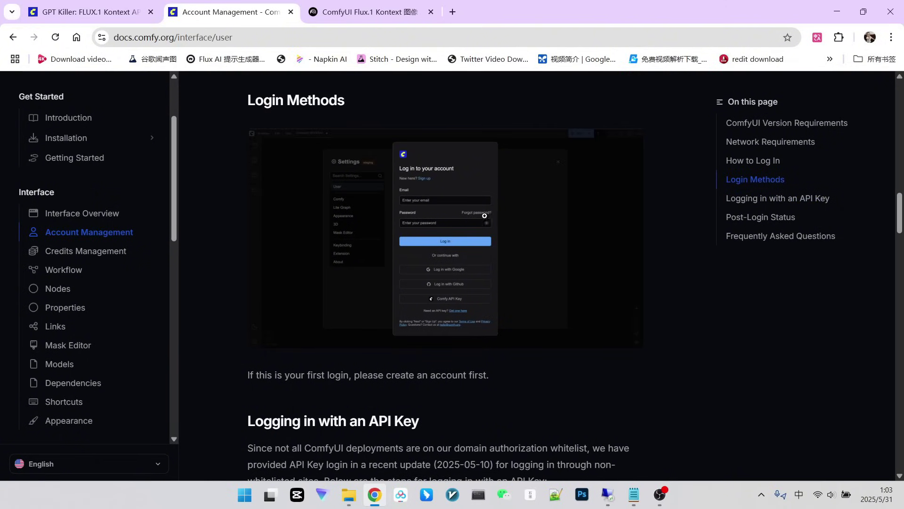
{"action": "scroll", "coordinate": [488, 221], "scroll_direction": "down", "scroll_amount": 2}
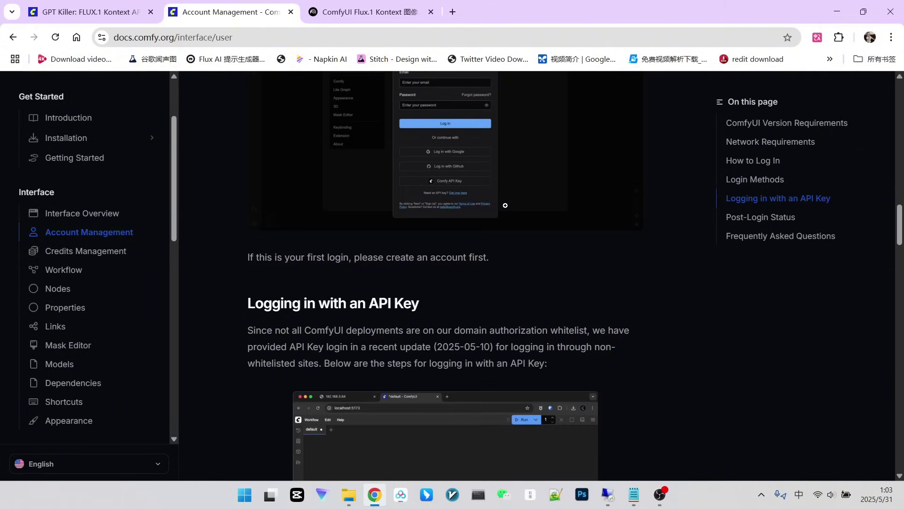
{"action": "double_click", "coordinate": [506, 205]}
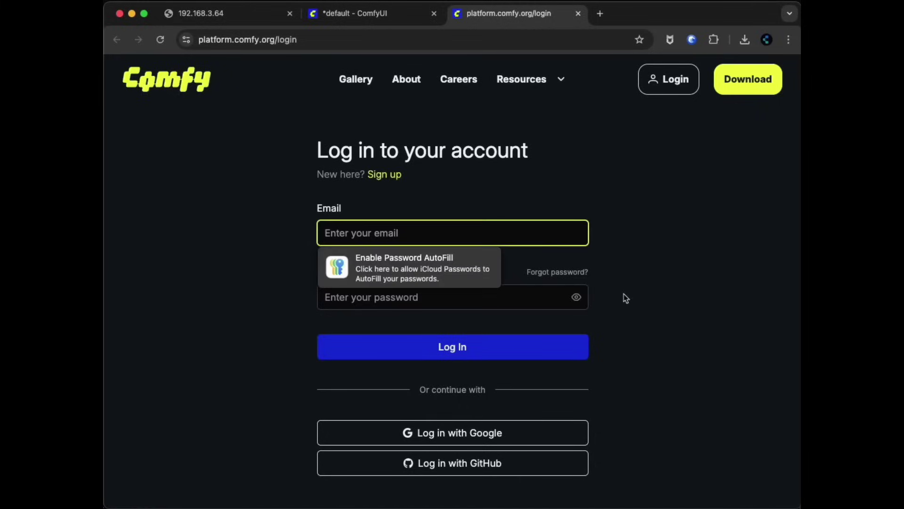
Log in to the Comfy platform with Google, generate a new API key and copy it.
{"action": "left_click", "coordinate": [448, 434]}
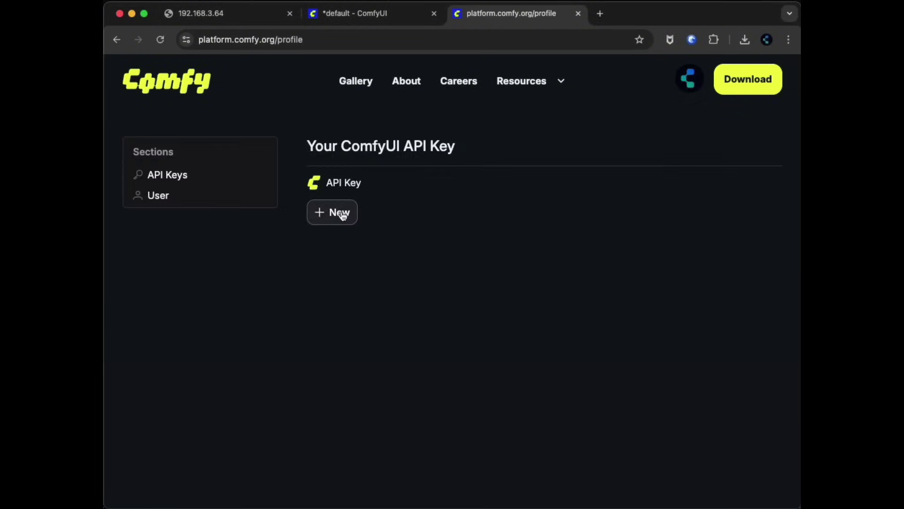
{"action": "left_click", "coordinate": [340, 212]}
{"action": "left_click", "coordinate": [428, 237]}
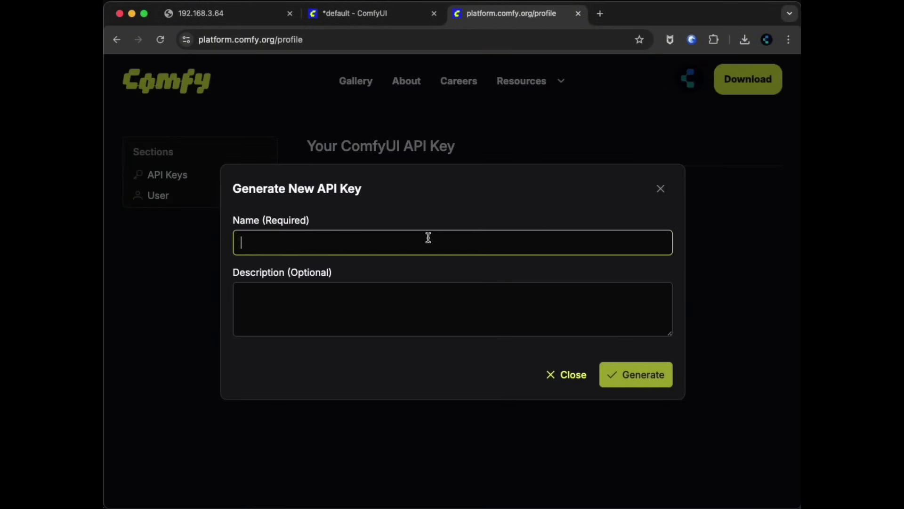
{"action": "left_click", "coordinate": [636, 374]}
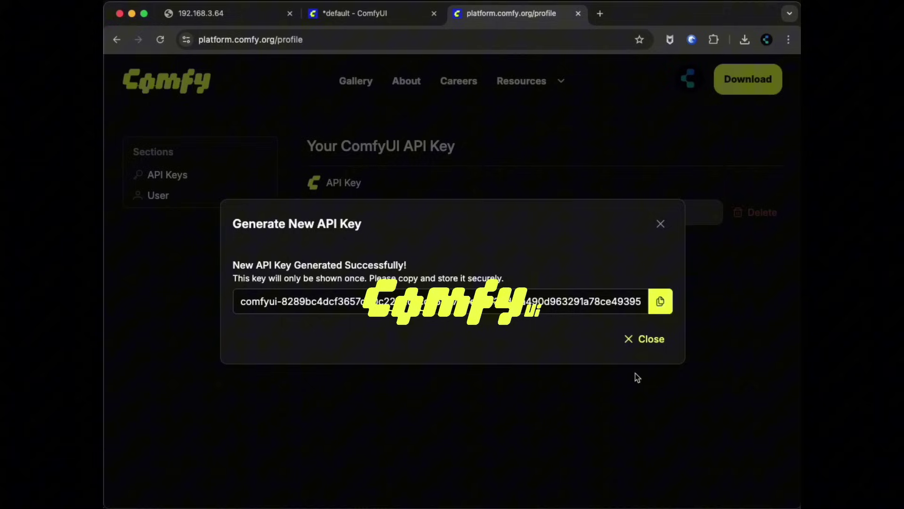
{"action": "left_click", "coordinate": [662, 304]}
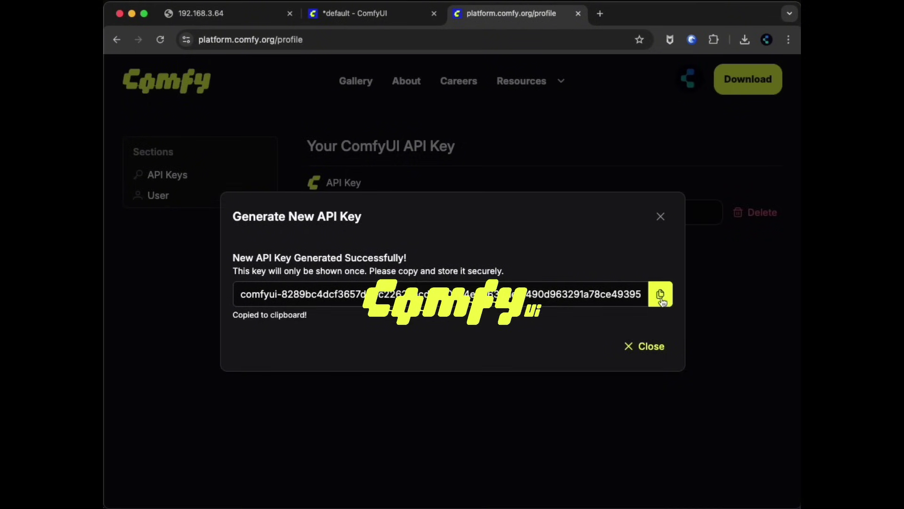
{"action": "left_click", "coordinate": [661, 225]}
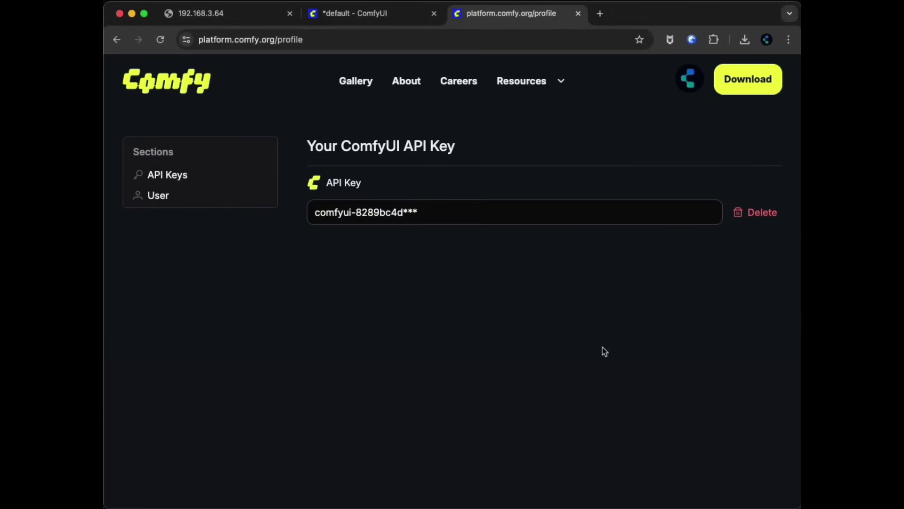
Log in to ComfyUI by pasting the copied API key into the account login dialog's API Key field and saving it.
{"action": "left_click", "coordinate": [355, 22]}
{"action": "left_click", "coordinate": [405, 290]}
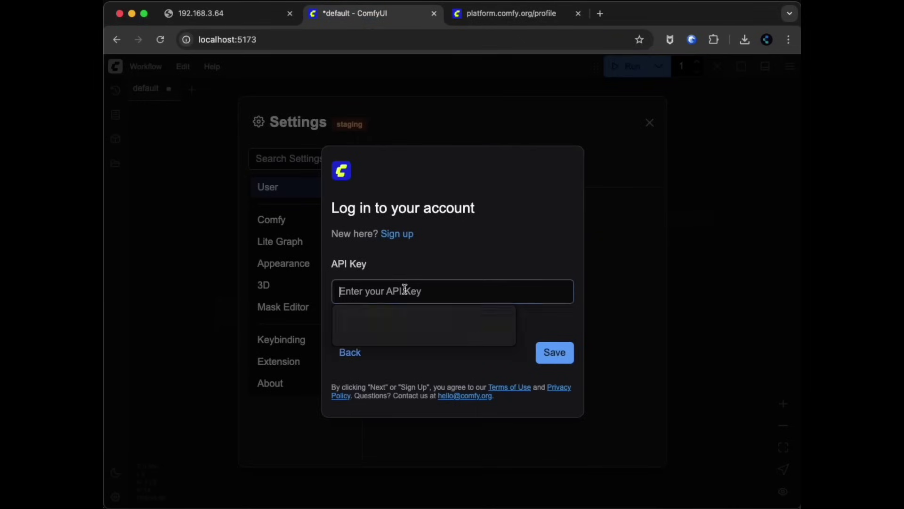
{"action": "key", "text": "super+v"}
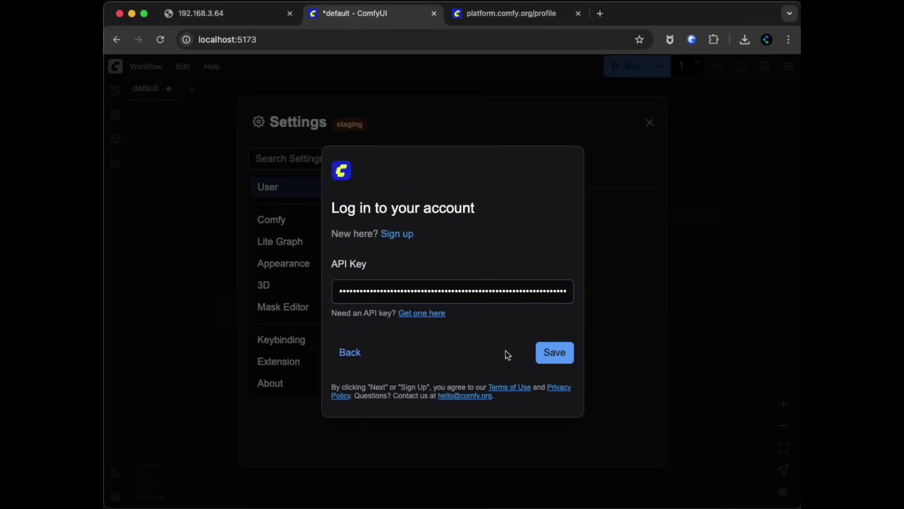
{"action": "left_click", "coordinate": [556, 354]}
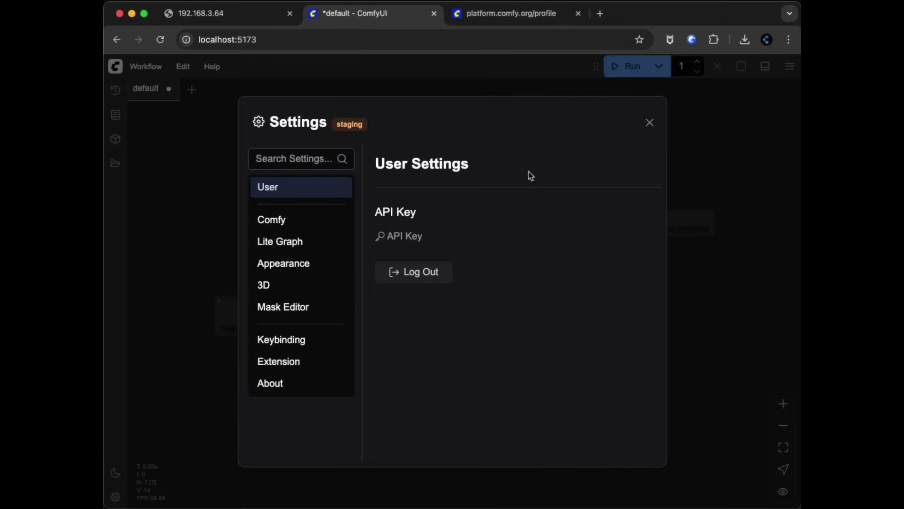
{"action": "left_click", "coordinate": [515, 19]}
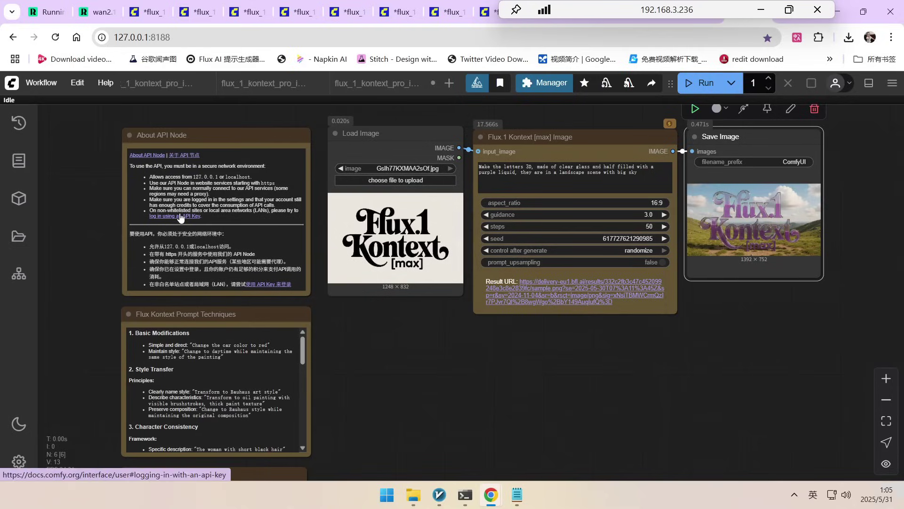
Check the Credits settings and the checkout page for a $5 credit purchase, leaving everything closed without paying.
{"action": "left_click", "coordinate": [17, 461]}
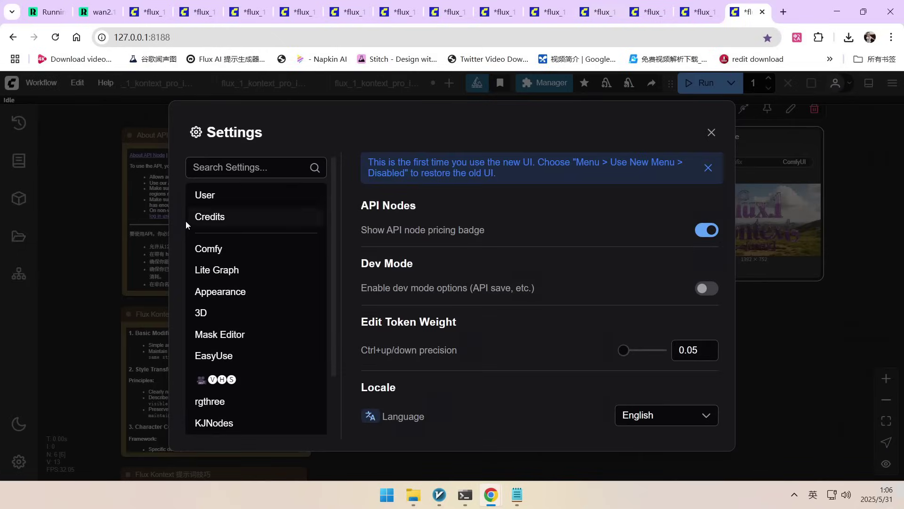
{"action": "left_click", "coordinate": [209, 217]}
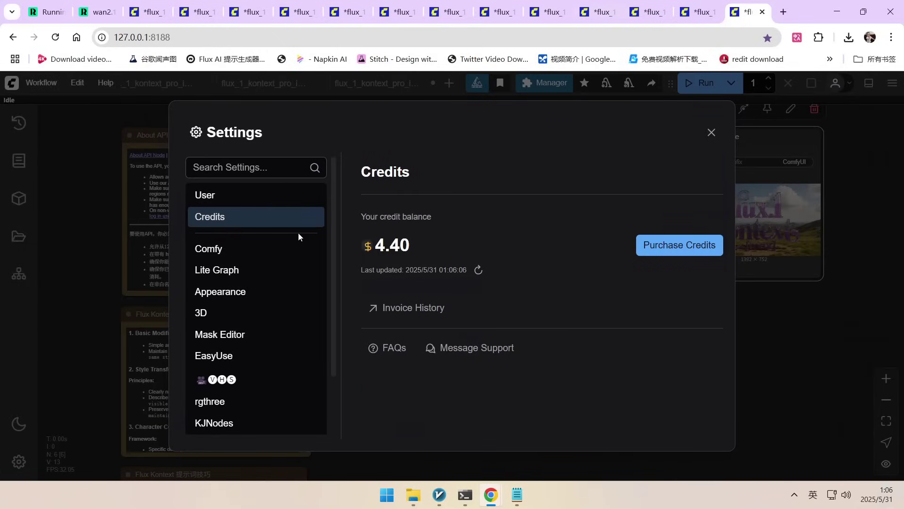
{"action": "left_click", "coordinate": [671, 248]}
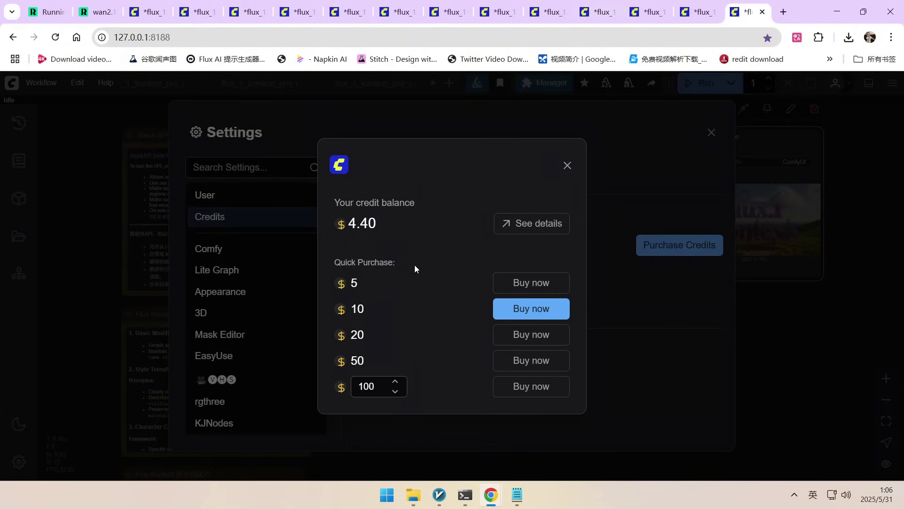
{"action": "left_click", "coordinate": [524, 283]}
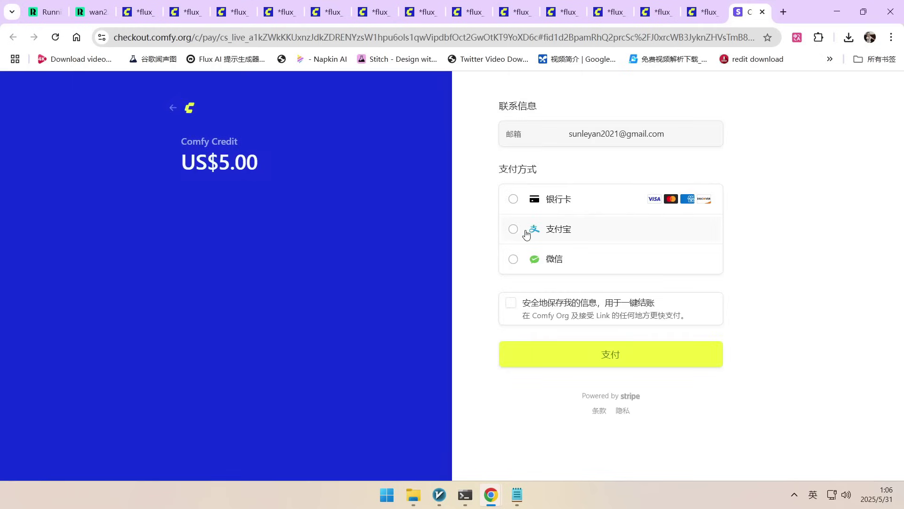
{"action": "left_click", "coordinate": [763, 11]}
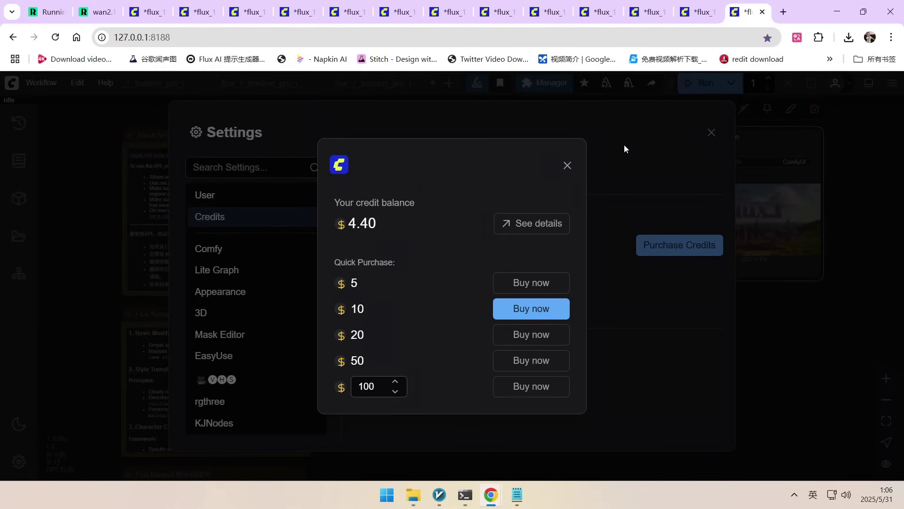
{"action": "left_click", "coordinate": [568, 166]}
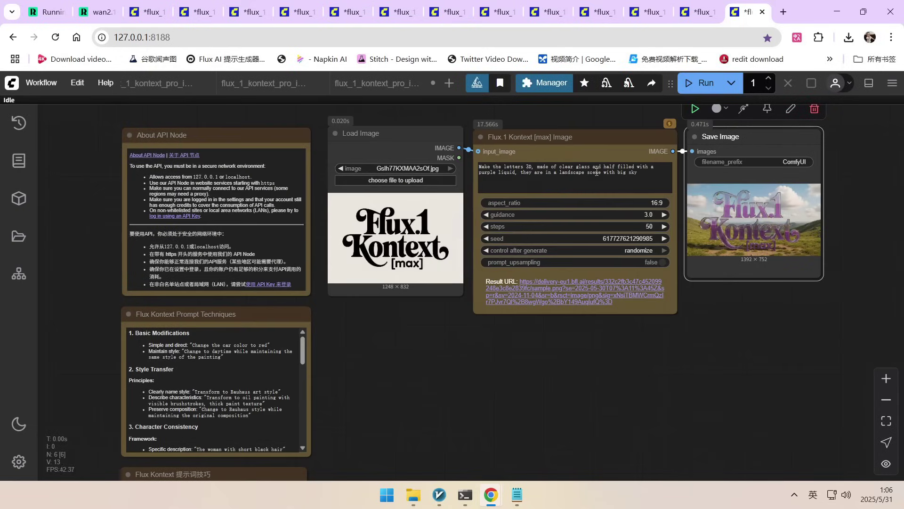
{"action": "left_click", "coordinate": [713, 132]}
Open the Flux.1 Kontext [pro] workflow for the woman at the school desk and examine its "Remove the background" prompt.
{"action": "key", "text": "ctrl+3"}
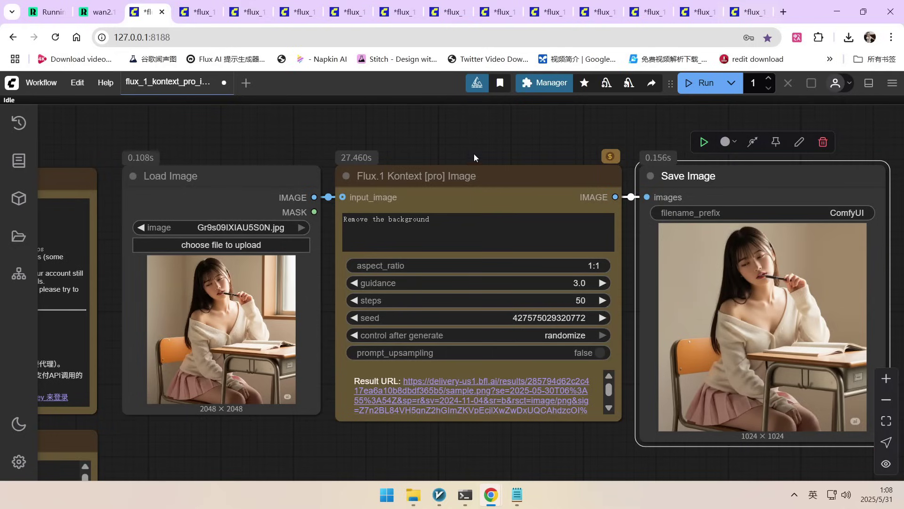
{"action": "left_click_drag", "start_coordinate": [430, 220], "coordinate": [342, 216]}
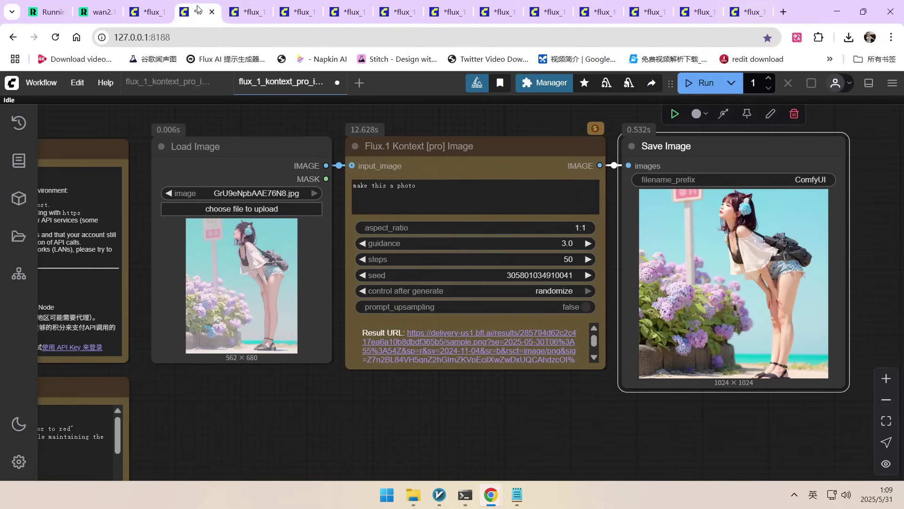
Open the workflow with the anime girl and hydrangeas and examine its source illustration and "make this a photo" prompt.
{"action": "left_click", "coordinate": [200, 10]}
{"action": "left_click_drag", "start_coordinate": [455, 415], "coordinate": [449, 433]}
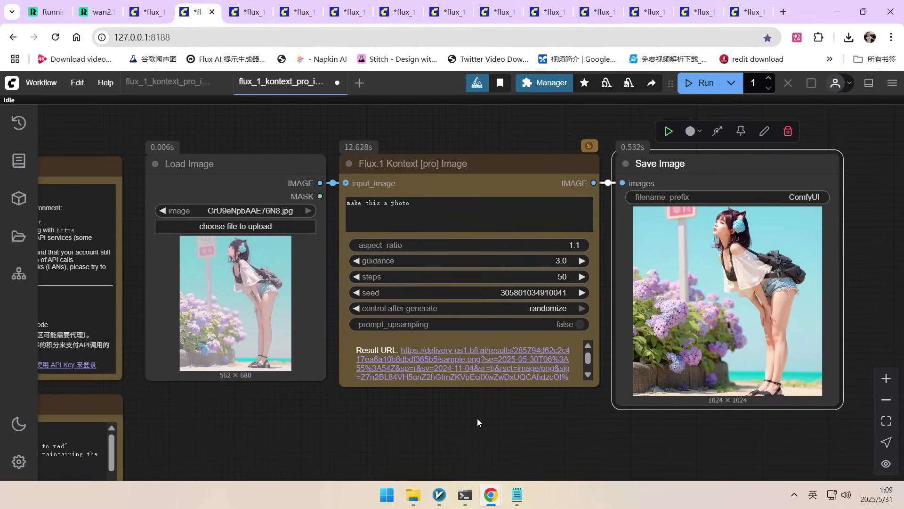
{"action": "scroll", "coordinate": [444, 420], "scroll_direction": "up", "scroll_amount": 3}
{"action": "scroll", "coordinate": [324, 335], "scroll_direction": "up", "scroll_amount": 5}
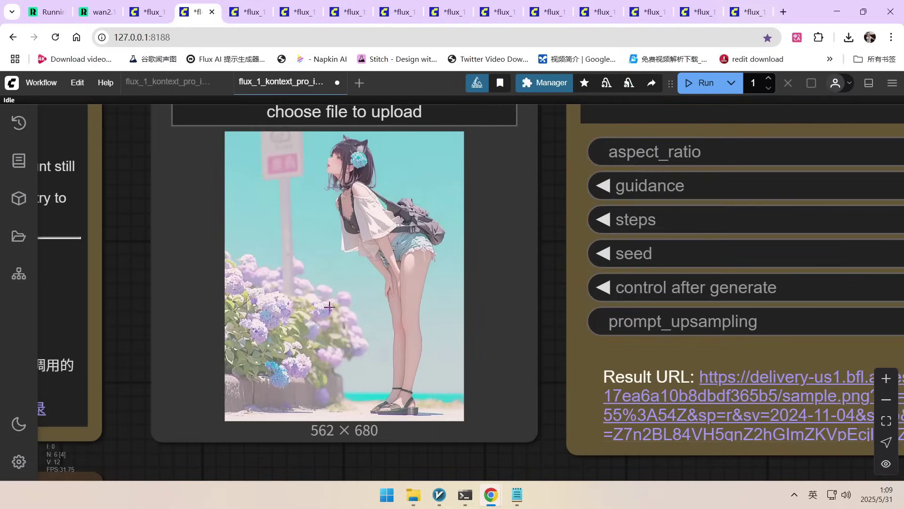
{"action": "scroll", "coordinate": [383, 297], "scroll_direction": "down", "scroll_amount": 5}
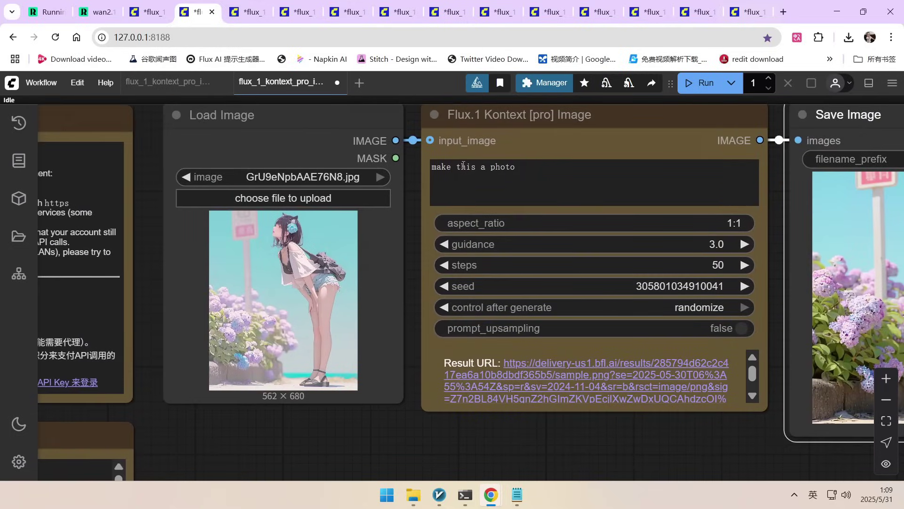
{"action": "left_click_drag", "start_coordinate": [451, 166], "coordinate": [433, 166]}
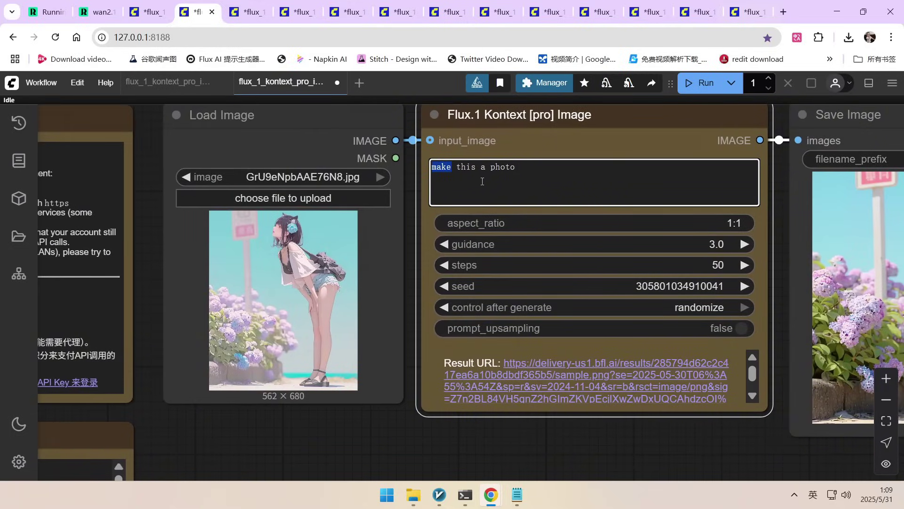
{"action": "left_click", "coordinate": [522, 168]}
{"action": "scroll", "coordinate": [410, 212], "scroll_direction": "down", "scroll_amount": 3}
{"action": "scroll", "coordinate": [258, 287], "scroll_direction": "up", "scroll_amount": 8}
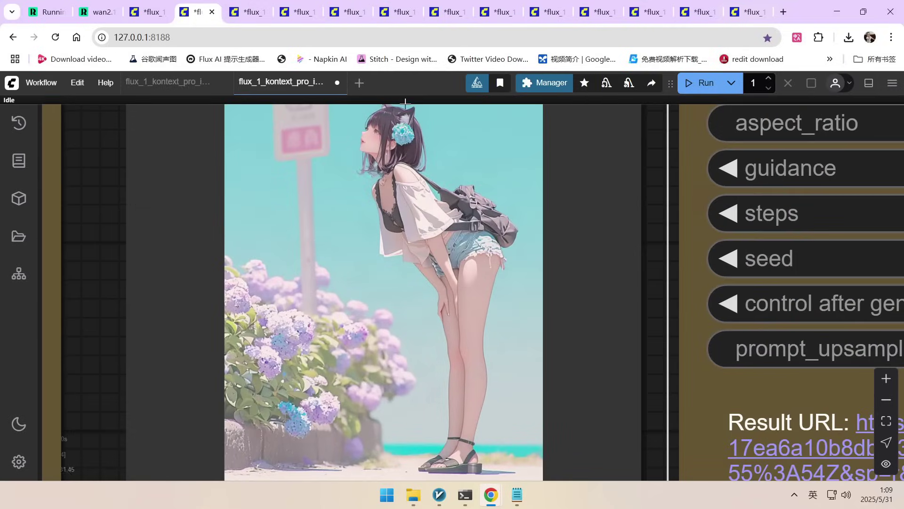
{"action": "scroll", "coordinate": [377, 197], "scroll_direction": "down", "scroll_amount": 10}
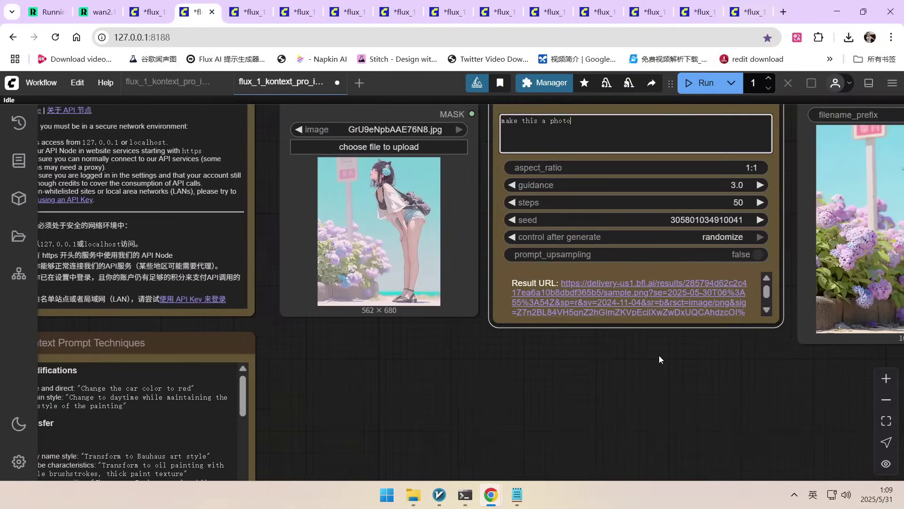
Compare the generated image in the Save Image node with the source illustration in the Load Image node.
{"action": "scroll", "coordinate": [659, 355], "scroll_direction": "down", "scroll_amount": 2}
{"action": "scroll", "coordinate": [876, 268], "scroll_direction": "up", "scroll_amount": 6}
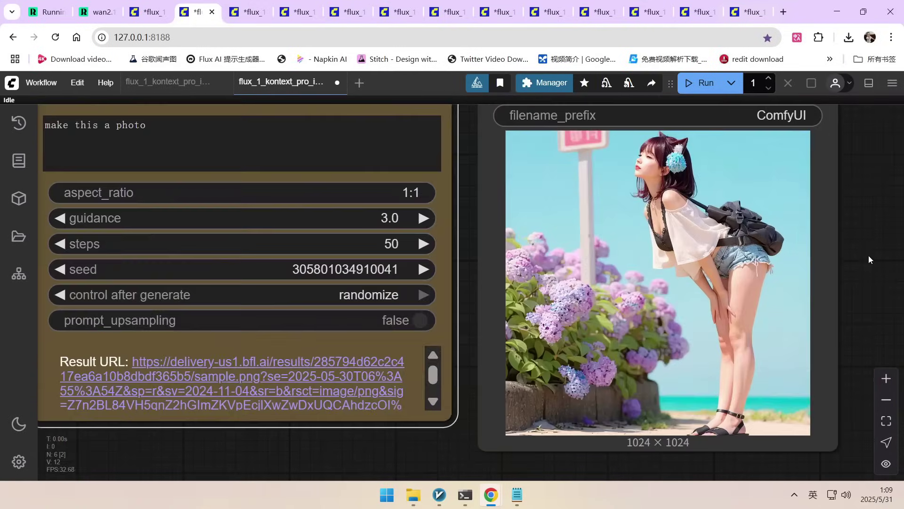
{"action": "scroll", "coordinate": [869, 255], "scroll_direction": "up", "scroll_amount": 1}
{"action": "scroll", "coordinate": [670, 292], "scroll_direction": "down", "scroll_amount": 3}
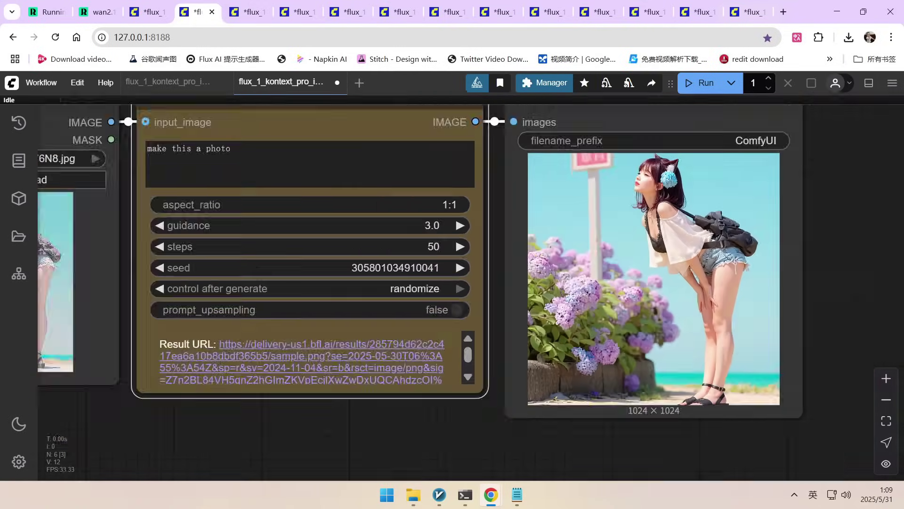
{"action": "scroll", "coordinate": [713, 256], "scroll_direction": "down", "scroll_amount": 3}
{"action": "scroll", "coordinate": [171, 239], "scroll_direction": "up", "scroll_amount": 3}
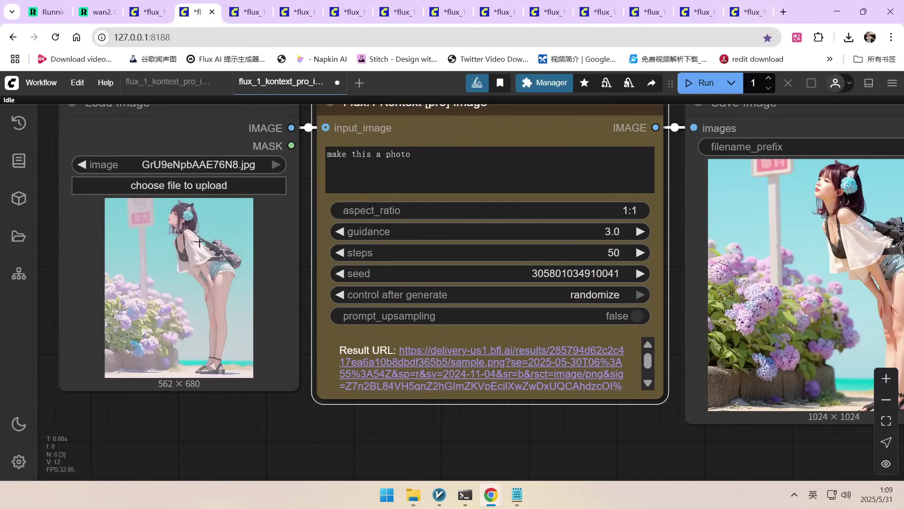
{"action": "scroll", "coordinate": [782, 254], "scroll_direction": "down", "scroll_amount": 2}
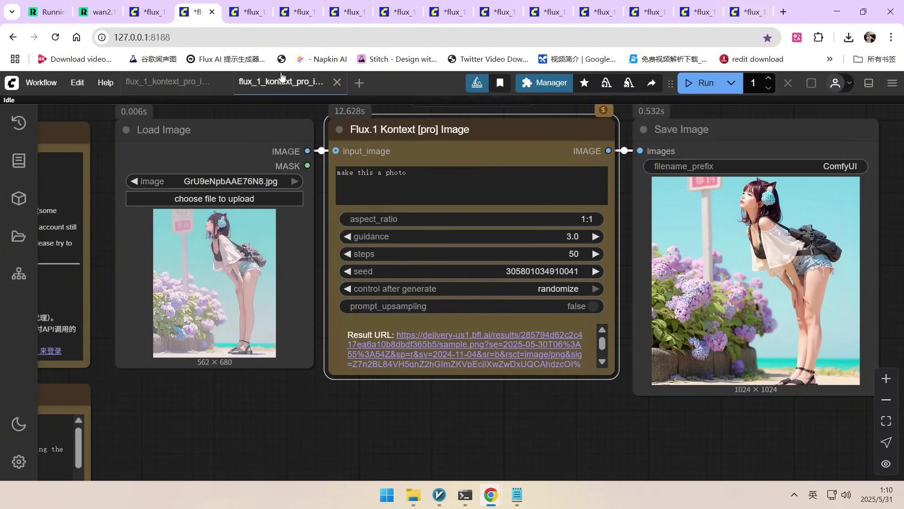
Open the Flux.1 Kontext [pro] workflow with the sleeping woman image and view its settings and result.
{"action": "left_click", "coordinate": [252, 19]}
{"action": "scroll", "coordinate": [197, 320], "scroll_direction": "down", "scroll_amount": 1}
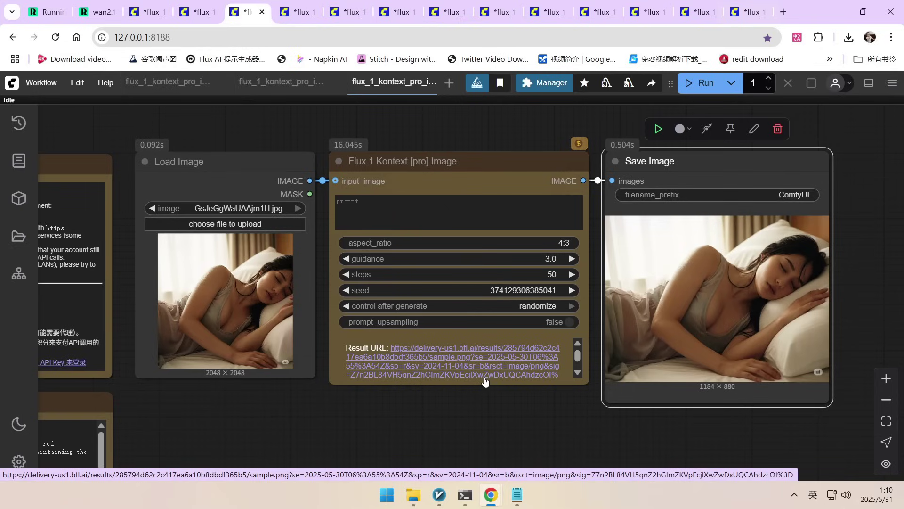
Examine the empty prompt, 4:3 aspect ratio and other Flux.1 Kontext [pro] settings alongside the sleeping woman's source image.
{"action": "scroll", "coordinate": [329, 198], "scroll_direction": "up", "scroll_amount": 8}
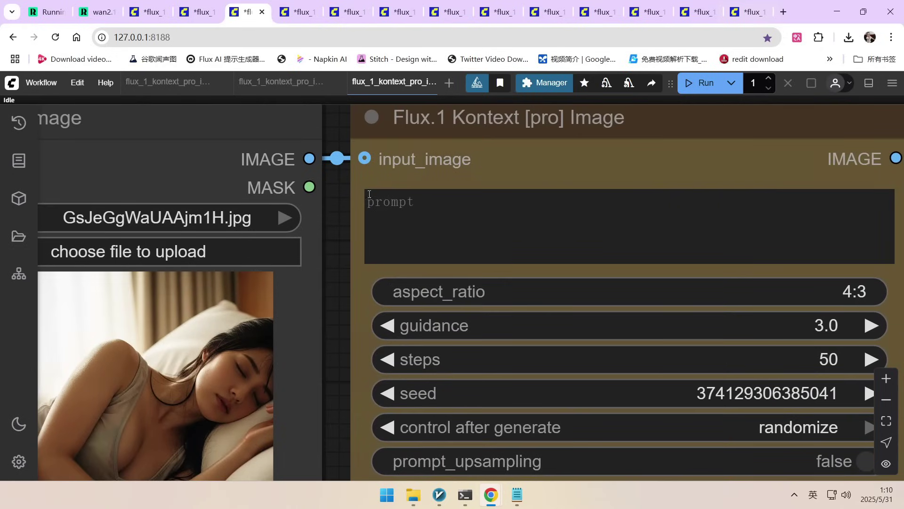
{"action": "scroll", "coordinate": [430, 203], "scroll_direction": "down", "scroll_amount": 6}
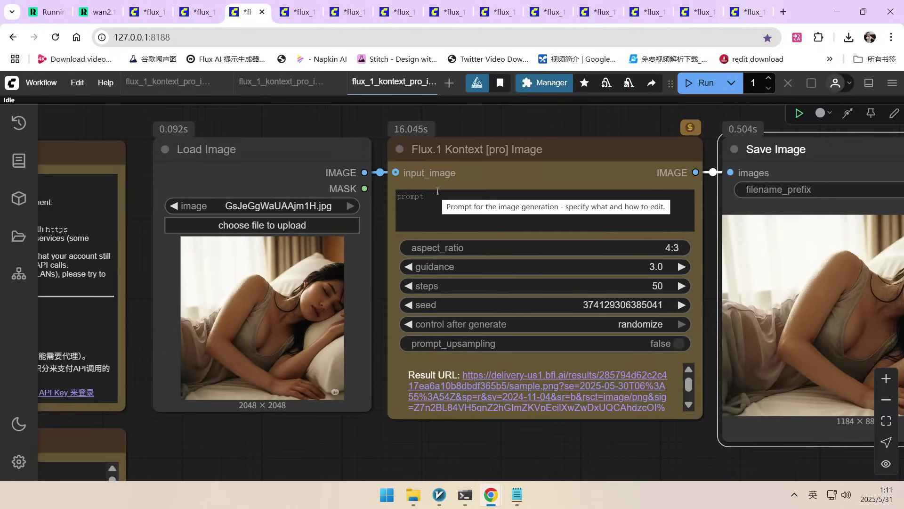
{"action": "scroll", "coordinate": [437, 192], "scroll_direction": "down", "scroll_amount": 2}
{"action": "scroll", "coordinate": [655, 236], "scroll_direction": "up", "scroll_amount": 6}
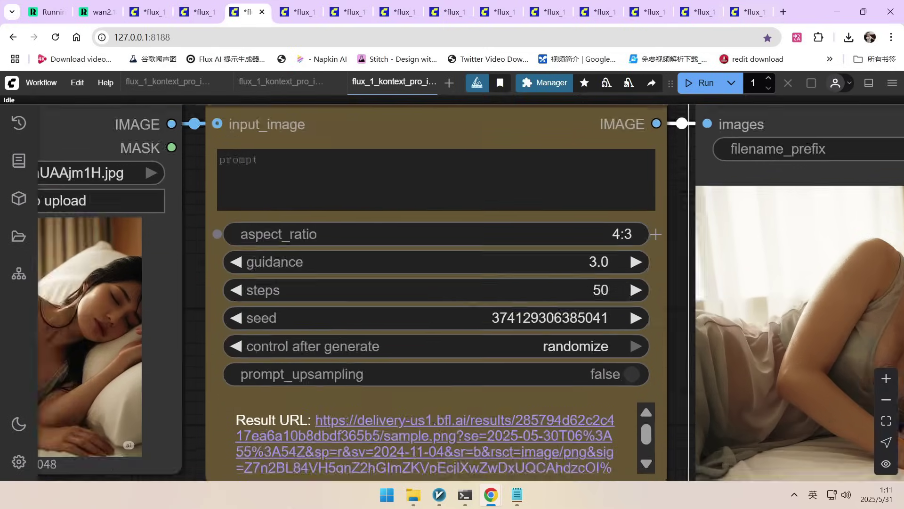
{"action": "scroll", "coordinate": [656, 234], "scroll_direction": "up", "scroll_amount": 1}
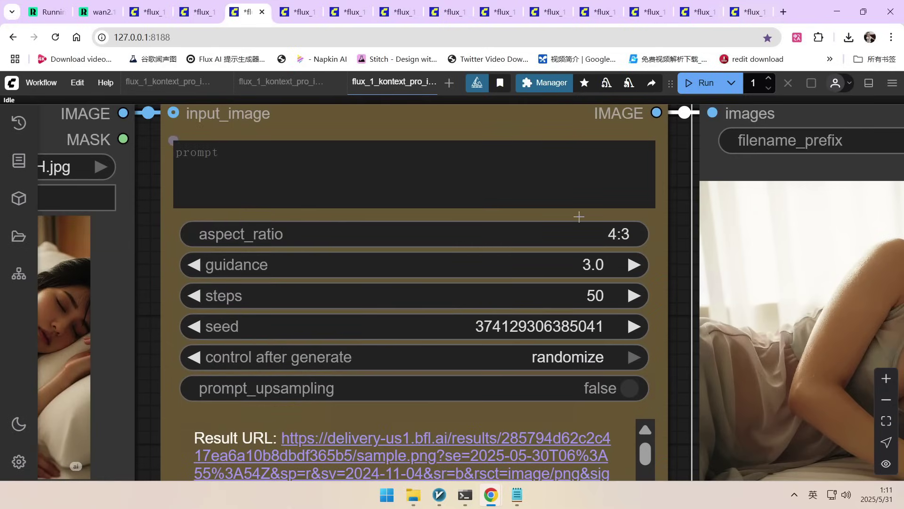
{"action": "scroll", "coordinate": [583, 221], "scroll_direction": "down", "scroll_amount": 7}
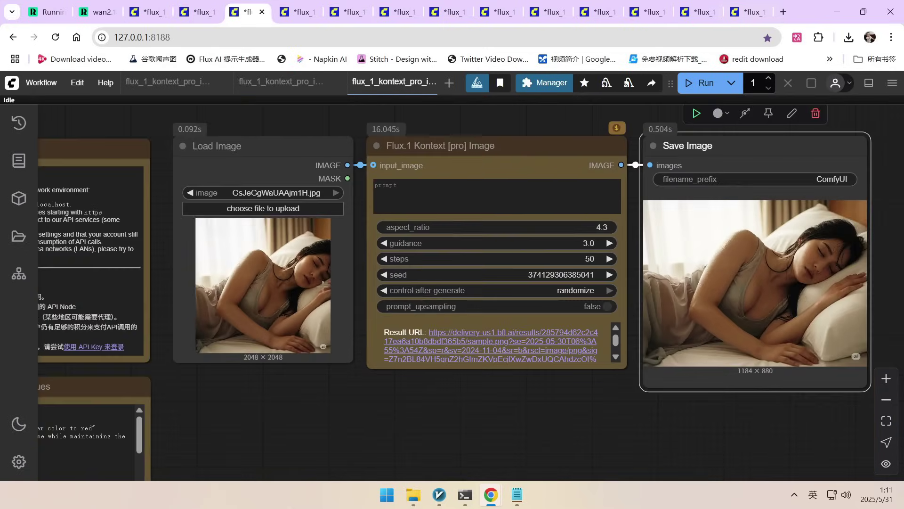
{"action": "scroll", "coordinate": [323, 283], "scroll_direction": "up", "scroll_amount": 2}
{"action": "scroll", "coordinate": [378, 255], "scroll_direction": "down", "scroll_amount": 2}
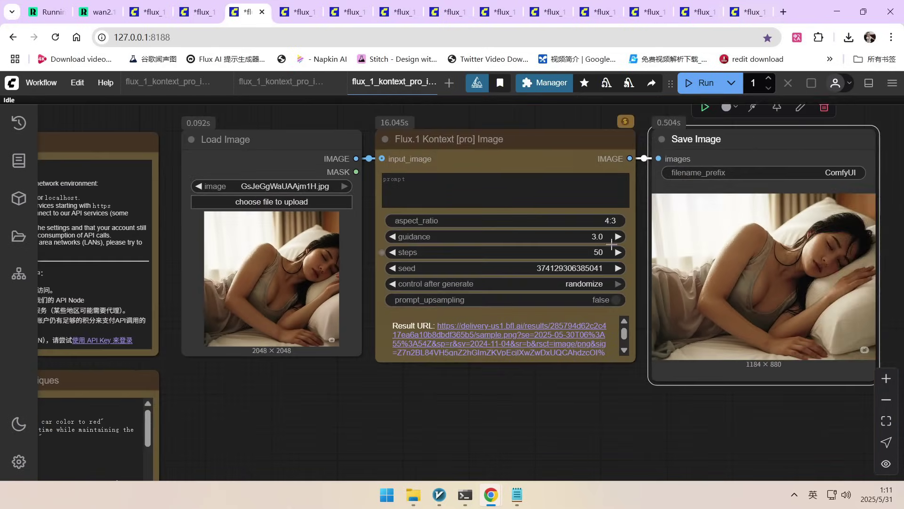
{"action": "scroll", "coordinate": [612, 244], "scroll_direction": "up", "scroll_amount": 2}
{"action": "scroll", "coordinate": [617, 228], "scroll_direction": "down", "scroll_amount": 2}
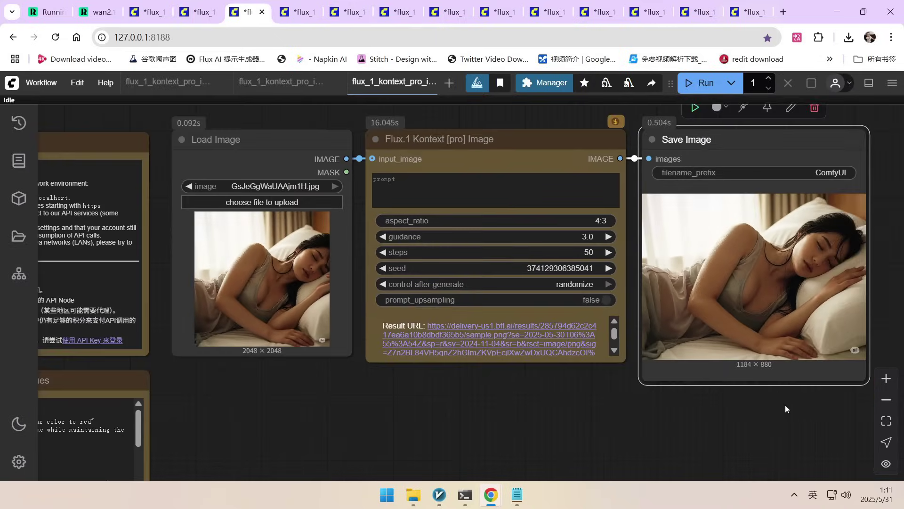
Inspect the widened image of the sleeping woman in the Save Image node up close.
{"action": "left_click_drag", "start_coordinate": [785, 408], "coordinate": [665, 412]}
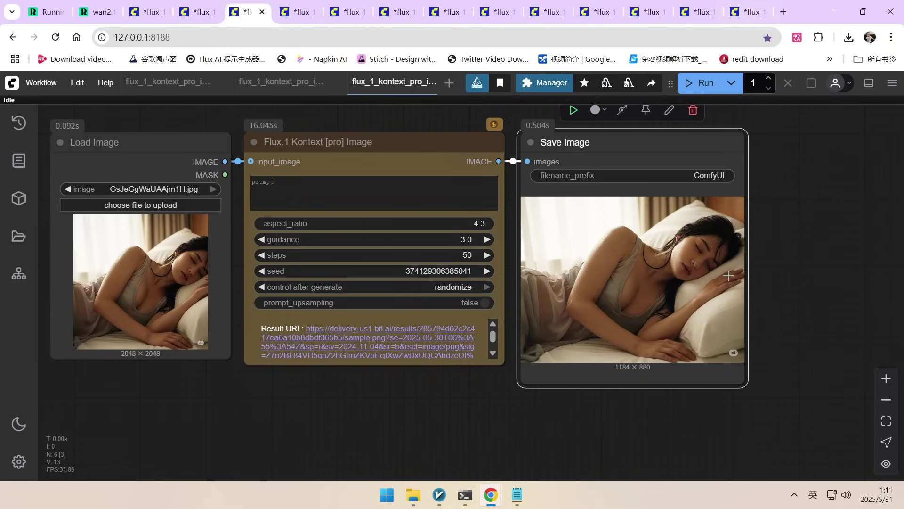
{"action": "scroll", "coordinate": [729, 277], "scroll_direction": "up", "scroll_amount": 8}
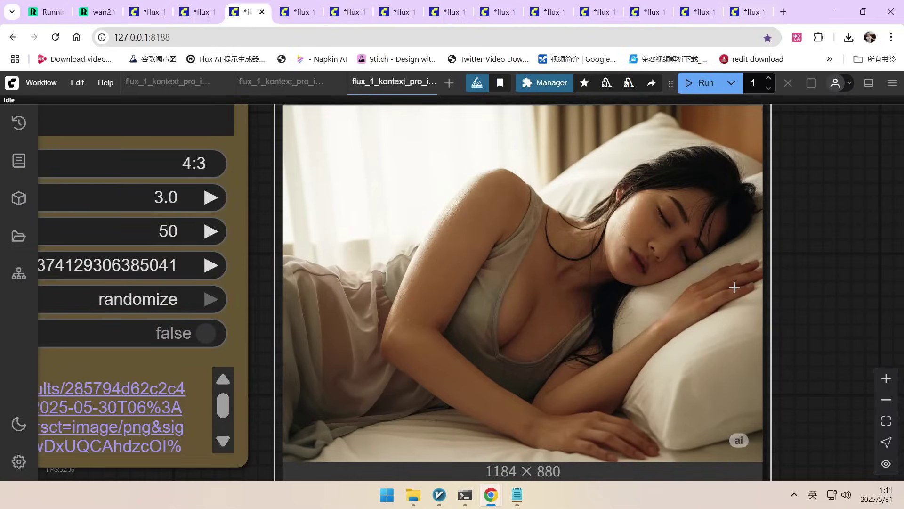
{"action": "scroll", "coordinate": [730, 285], "scroll_direction": "down", "scroll_amount": 5}
{"action": "scroll", "coordinate": [713, 289], "scroll_direction": "up", "scroll_amount": 4}
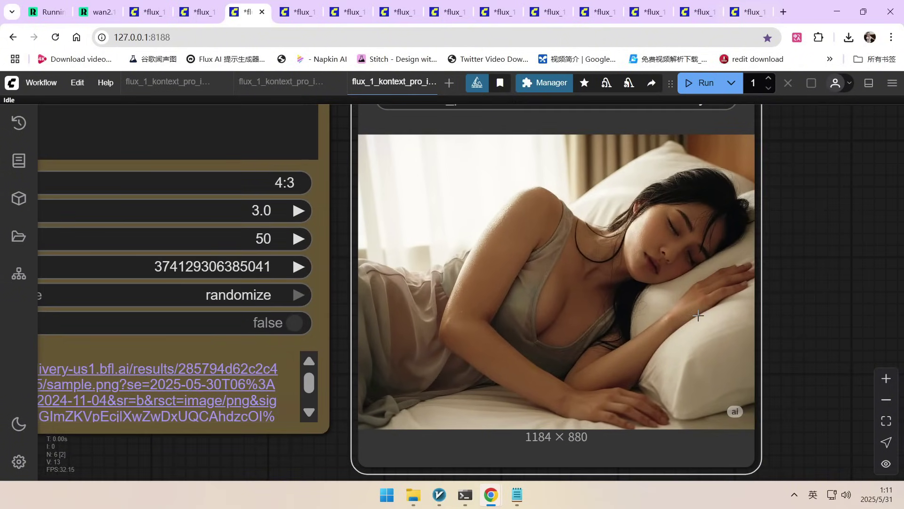
{"action": "scroll", "coordinate": [708, 314], "scroll_direction": "down", "scroll_amount": 6}
{"action": "scroll", "coordinate": [707, 313], "scroll_direction": "down", "scroll_amount": 2}
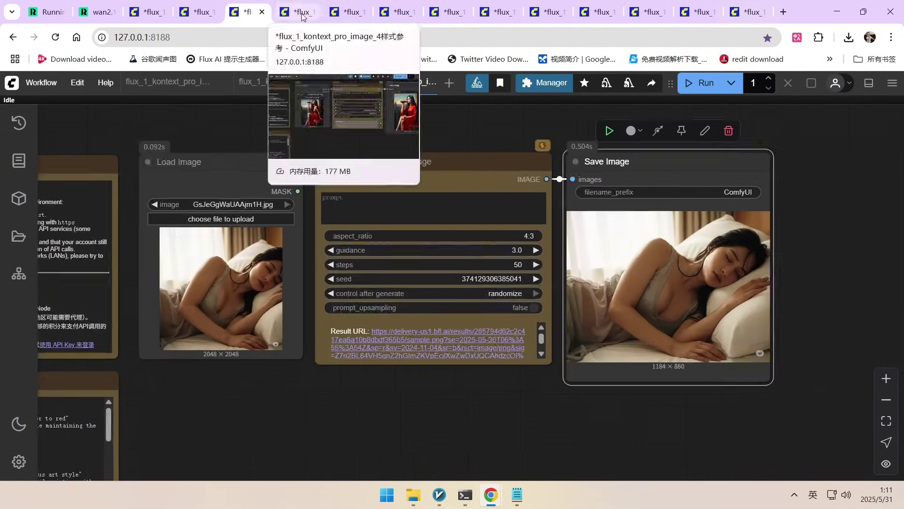
Open the style reference workflow with the woman in a red dress and examine its source image and "use this style" hanfu prompt.
{"action": "left_click", "coordinate": [298, 11]}
{"action": "left_click_drag", "start_coordinate": [495, 374], "coordinate": [437, 406]}
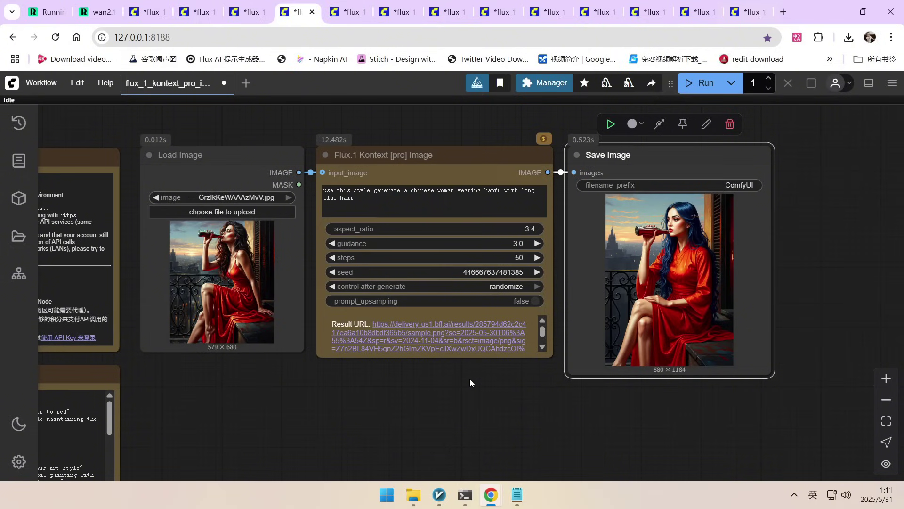
{"action": "scroll", "coordinate": [175, 288], "scroll_direction": "up", "scroll_amount": 6}
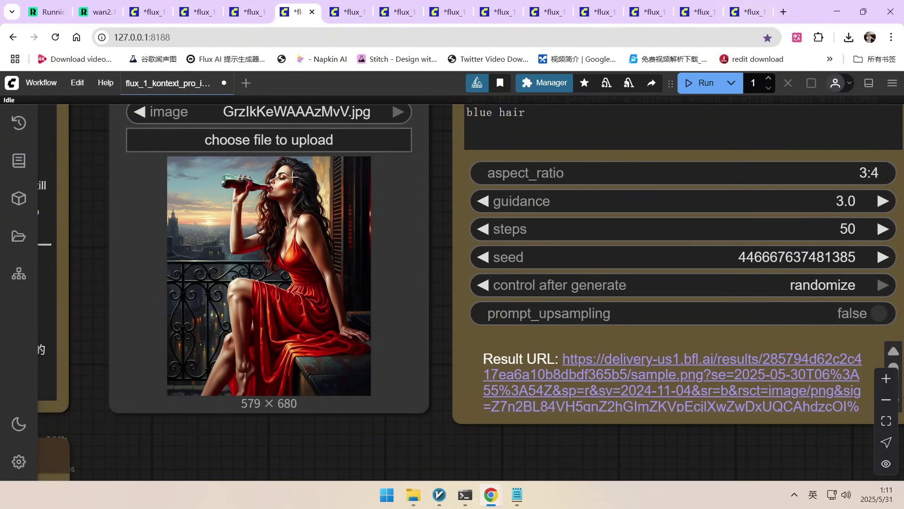
{"action": "scroll", "coordinate": [296, 234], "scroll_direction": "down", "scroll_amount": 4}
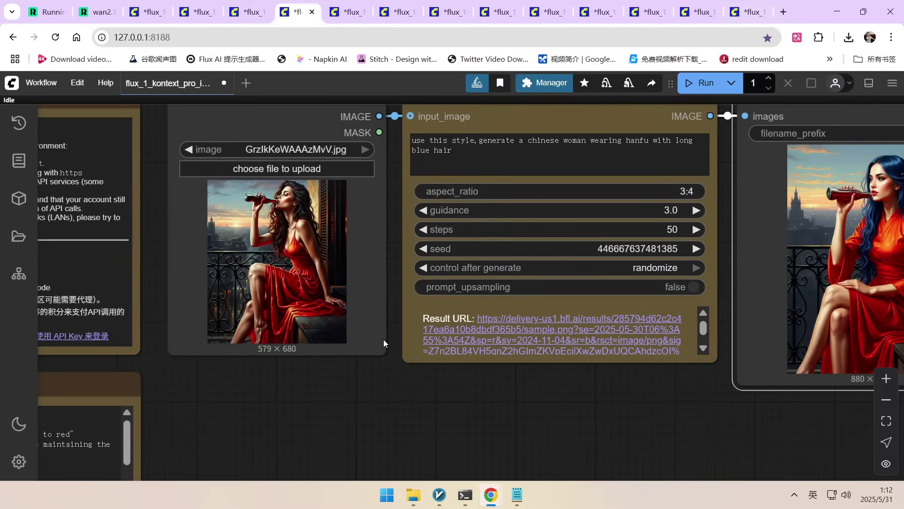
{"action": "left_click_drag", "start_coordinate": [581, 411], "coordinate": [454, 410]}
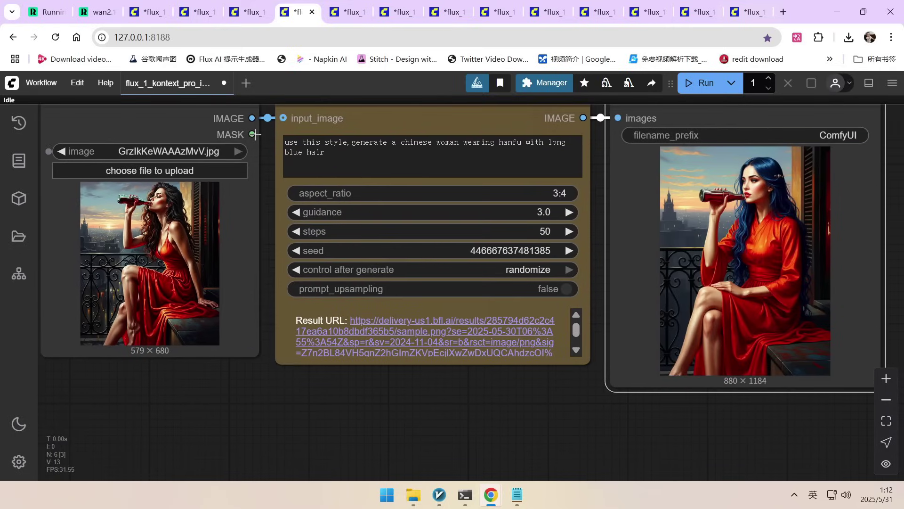
{"action": "scroll", "coordinate": [258, 134], "scroll_direction": "up", "scroll_amount": 2}
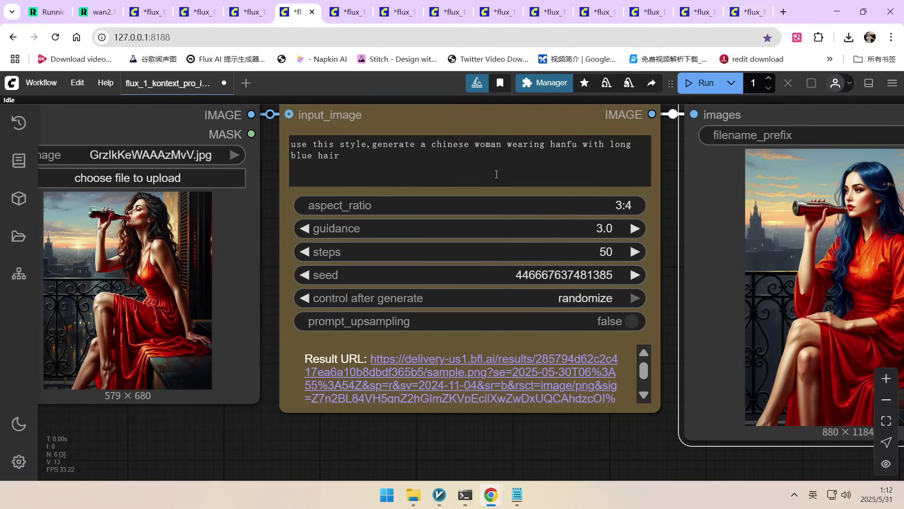
{"action": "scroll", "coordinate": [446, 160], "scroll_direction": "down", "scroll_amount": 1}
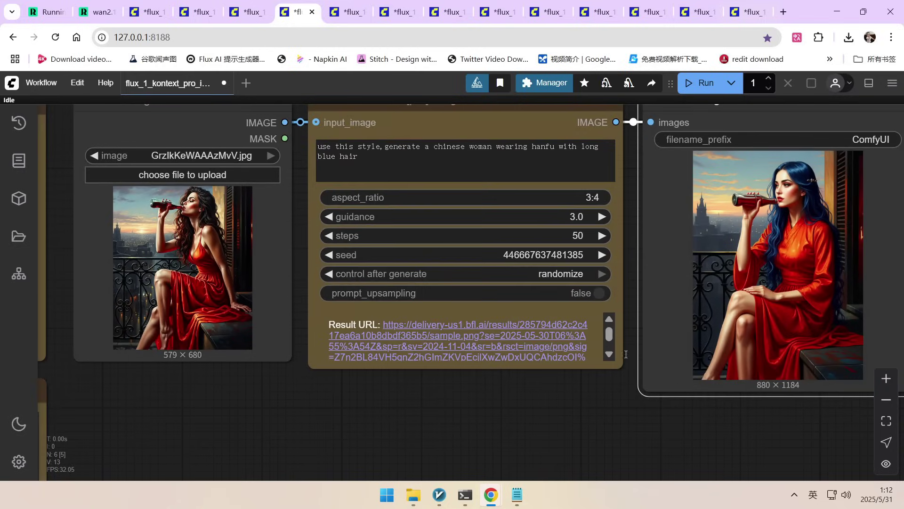
Inspect the generated blue-haired woman in the Save Image node and compare her with the source painting.
{"action": "scroll", "coordinate": [770, 274], "scroll_direction": "right", "scroll_amount": 3}
{"action": "scroll", "coordinate": [772, 269], "scroll_direction": "up", "scroll_amount": 3}
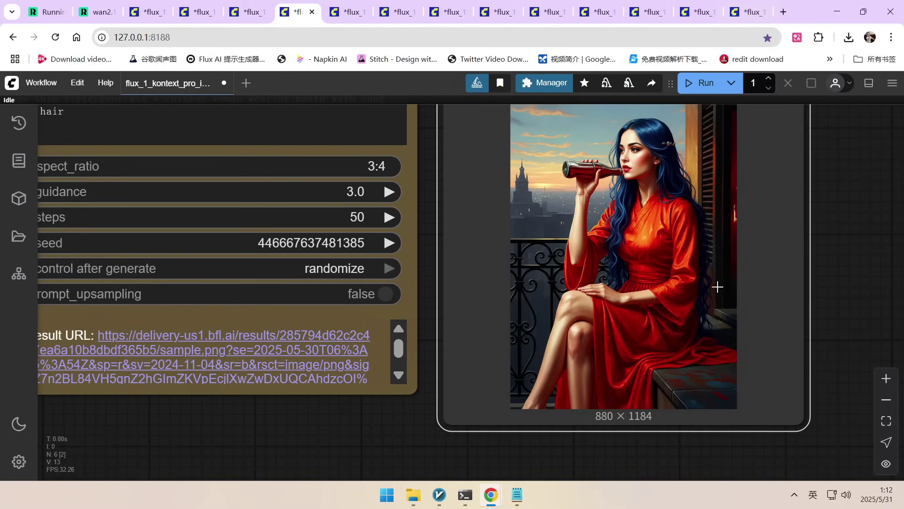
{"action": "scroll", "coordinate": [716, 287], "scroll_direction": "down", "scroll_amount": 6}
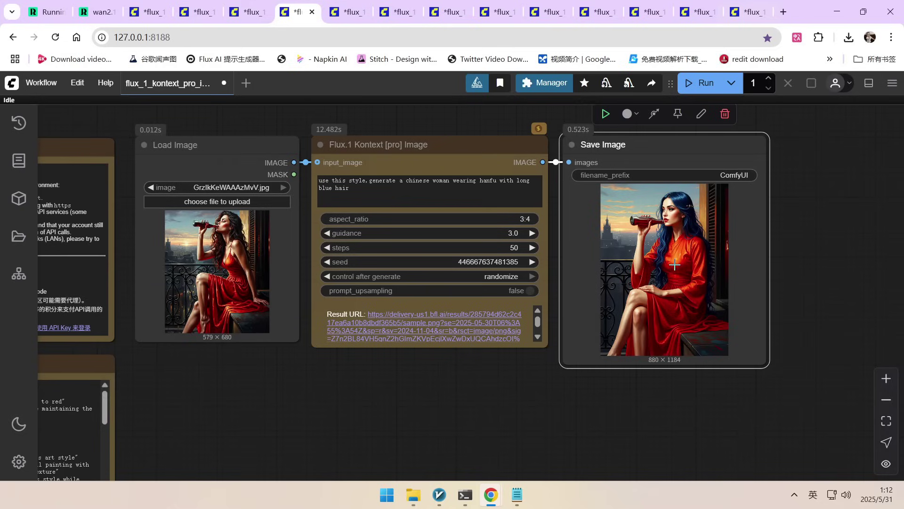
Open the workflow with the crouching woman in a beige dress and examine its source photo and "Convert to pencil sketch" prompt.
{"action": "left_click", "coordinate": [349, 14]}
{"action": "scroll", "coordinate": [471, 164], "scroll_direction": "down", "scroll_amount": 2}
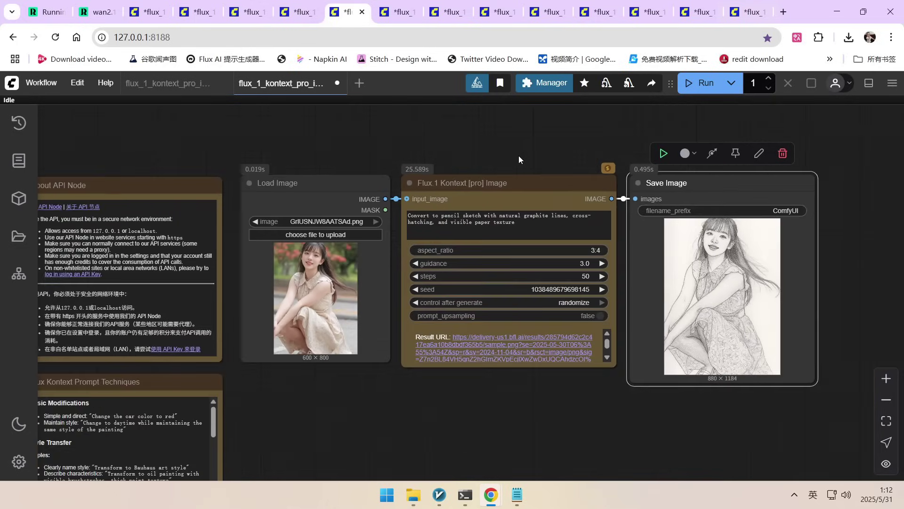
{"action": "left_click_drag", "start_coordinate": [518, 155], "coordinate": [469, 156]}
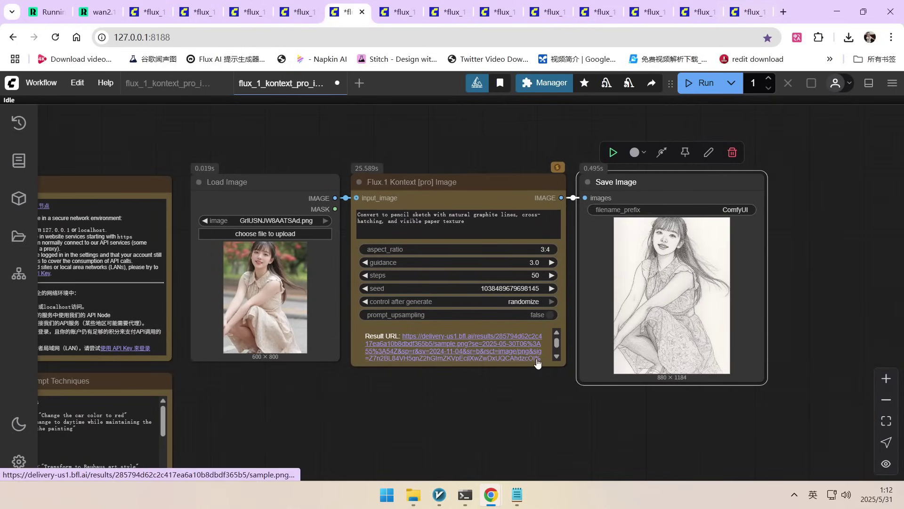
{"action": "scroll", "coordinate": [556, 383], "scroll_direction": "up", "scroll_amount": 2}
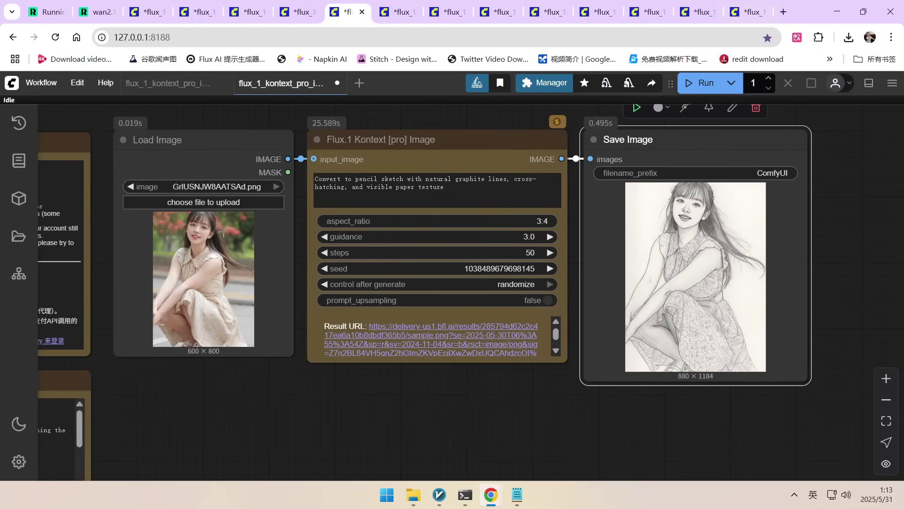
{"action": "scroll", "coordinate": [438, 188], "scroll_direction": "up", "scroll_amount": 1}
{"action": "scroll", "coordinate": [438, 189], "scroll_direction": "up", "scroll_amount": 1}
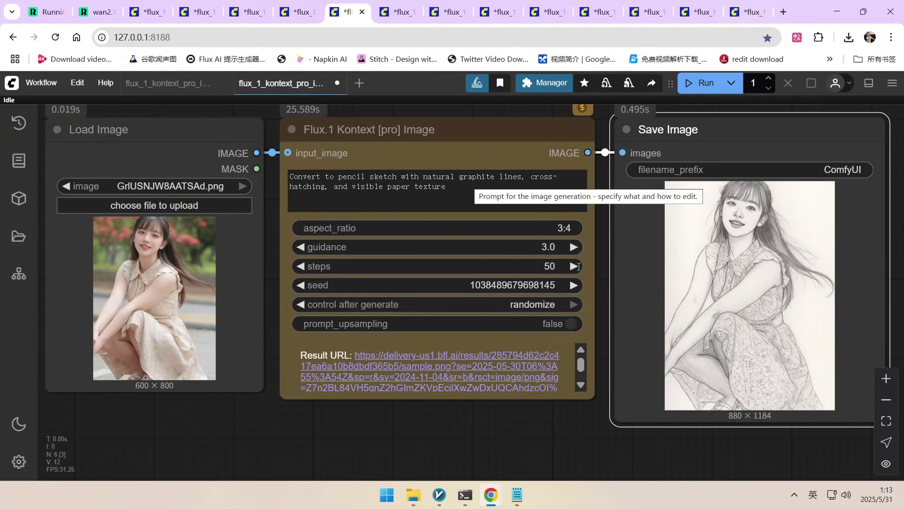
Inspect the generated pencil sketch up close and highlight the text of the sketch conversion prompt.
{"action": "scroll", "coordinate": [767, 356], "scroll_direction": "up", "scroll_amount": 6}
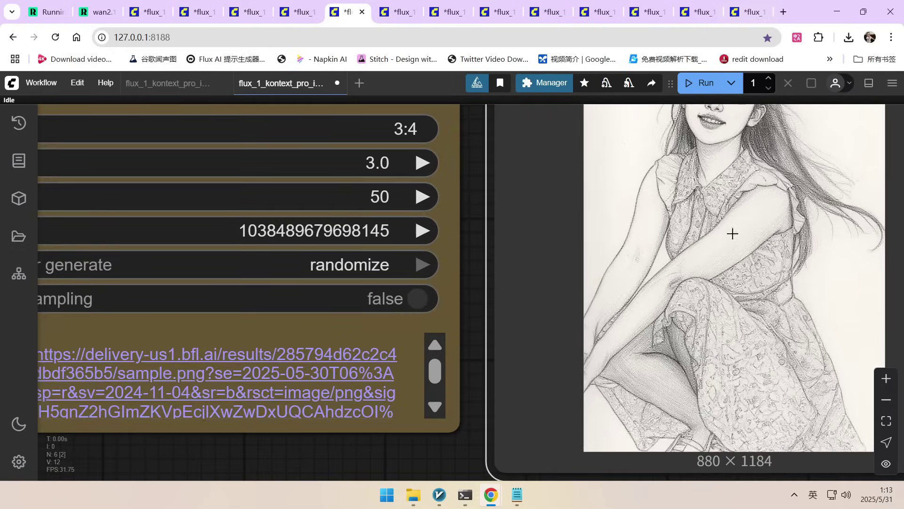
{"action": "scroll", "coordinate": [733, 207], "scroll_direction": "down", "scroll_amount": 4}
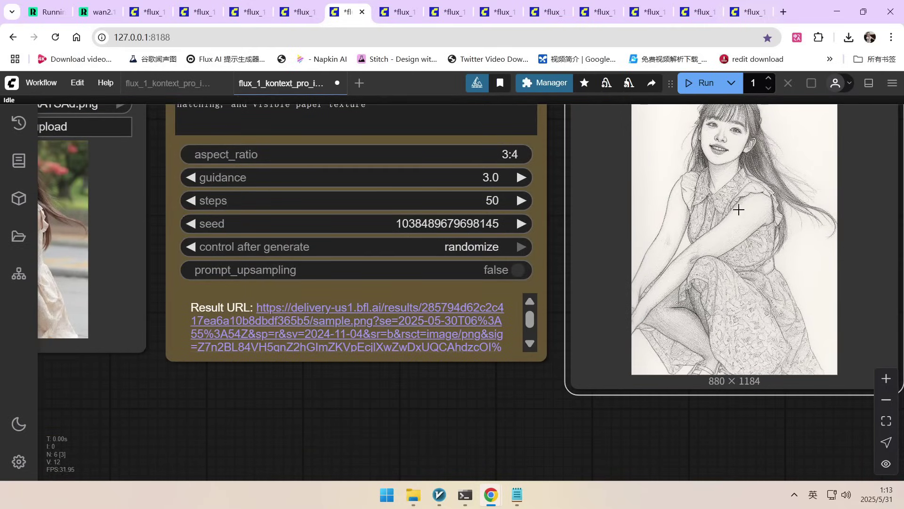
{"action": "scroll", "coordinate": [679, 282], "scroll_direction": "down", "scroll_amount": 4}
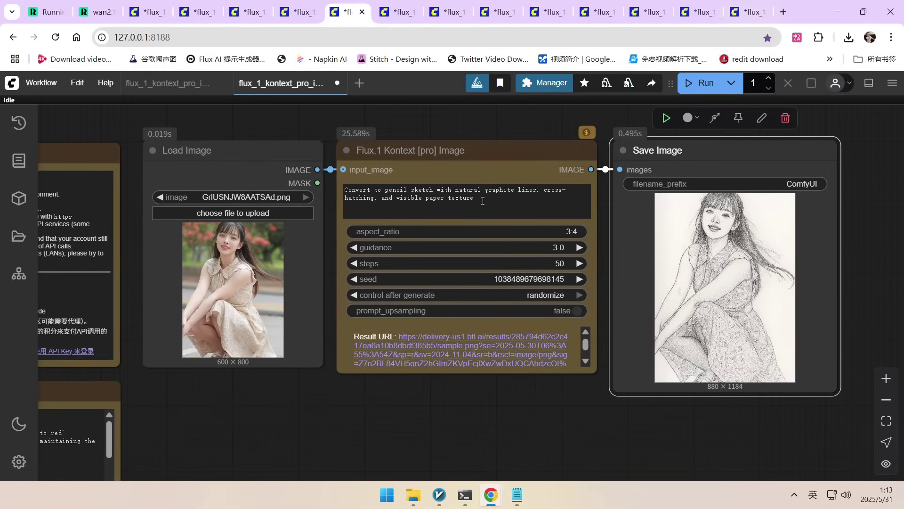
{"action": "left_click_drag", "start_coordinate": [483, 201], "coordinate": [338, 188]}
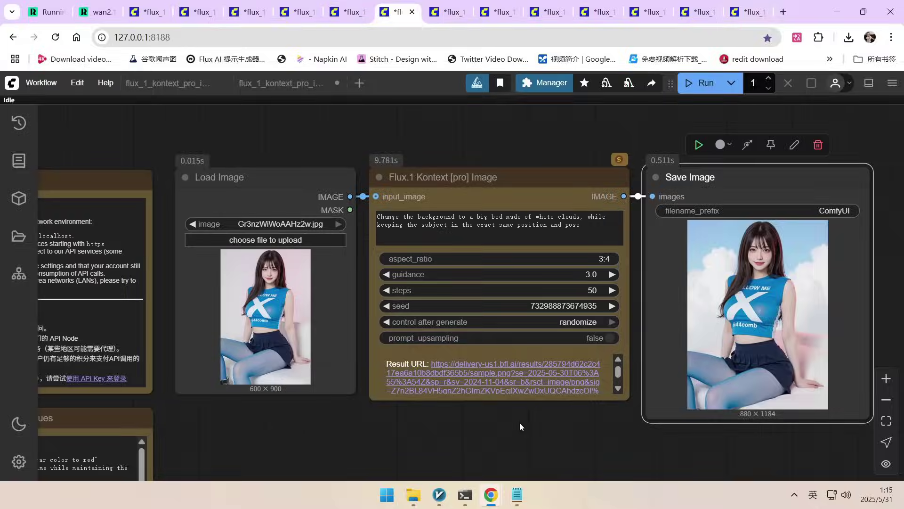
Examine the source photo of the woman in the blue top and the prompt changing the background to a bed of white clouds.
{"action": "scroll", "coordinate": [519, 423], "scroll_direction": "up", "scroll_amount": 2}
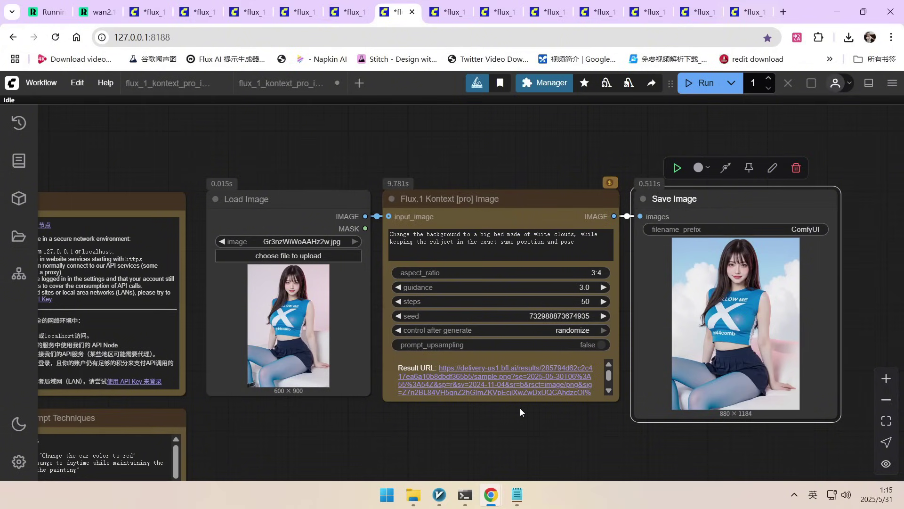
{"action": "scroll", "coordinate": [299, 353], "scroll_direction": "up", "scroll_amount": 3}
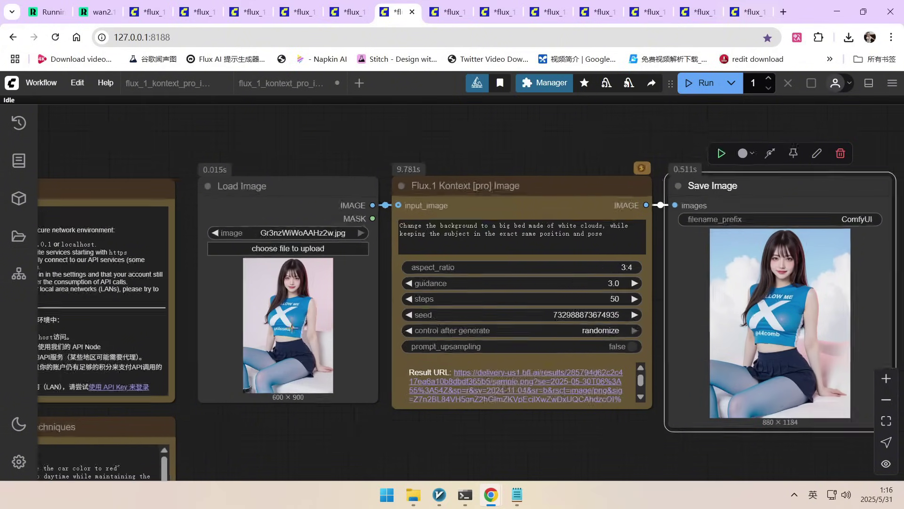
{"action": "scroll", "coordinate": [462, 244], "scroll_direction": "right", "scroll_amount": 3}
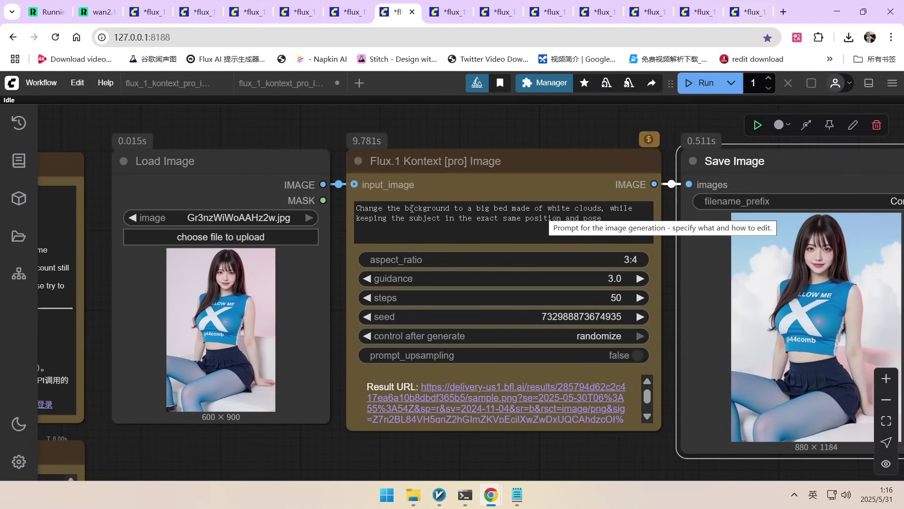
{"action": "left_click", "coordinate": [496, 212]}
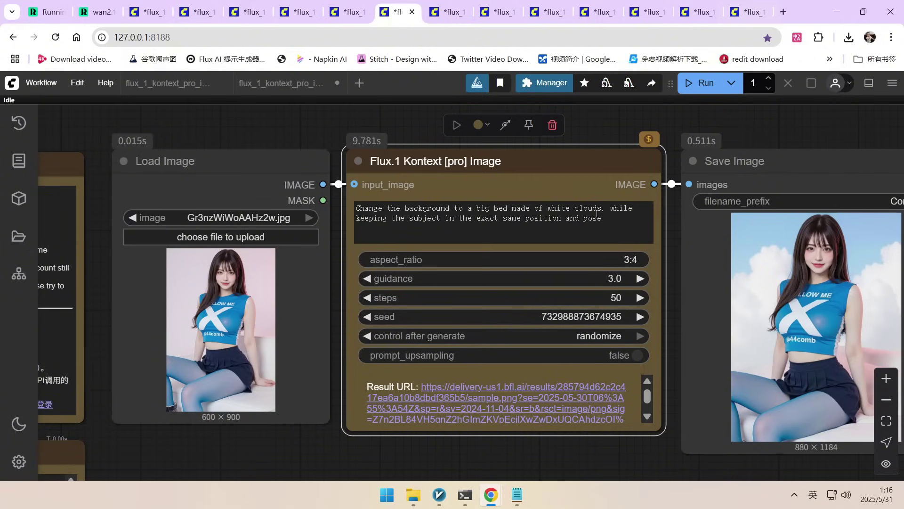
{"action": "scroll", "coordinate": [329, 217], "scroll_direction": "down", "scroll_amount": 3}
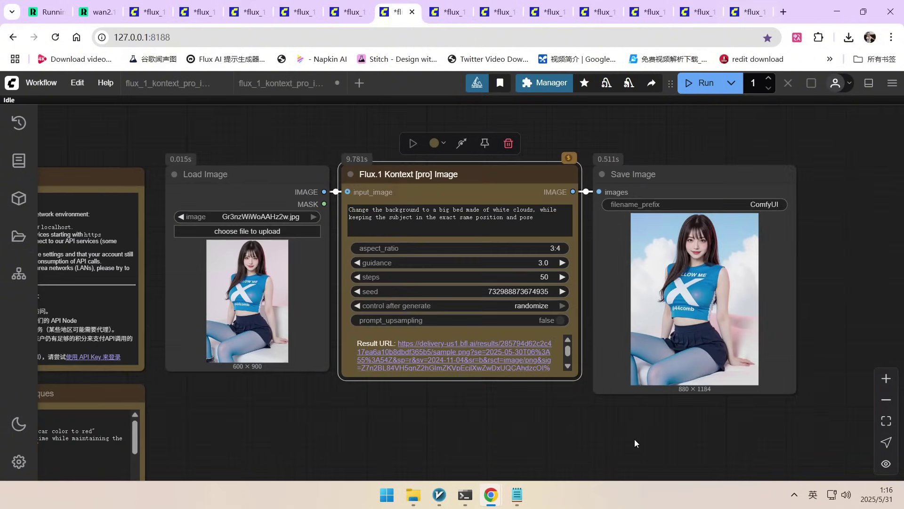
Inspect the generated cloud-background image in the Save Image node and compare it with the source photo and prompt.
{"action": "scroll", "coordinate": [586, 431], "scroll_direction": "down", "scroll_amount": 1}
{"action": "scroll", "coordinate": [691, 389], "scroll_direction": "up", "scroll_amount": 6}
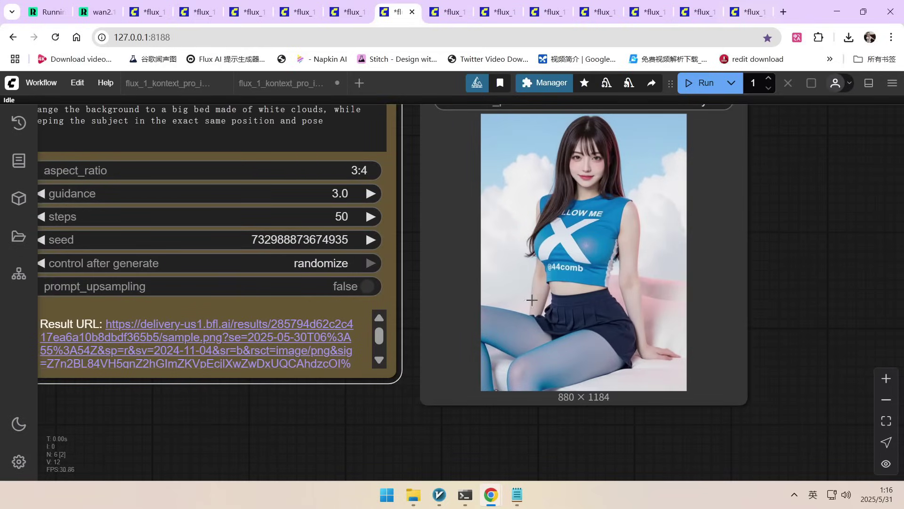
{"action": "scroll", "coordinate": [599, 305], "scroll_direction": "down", "scroll_amount": 7}
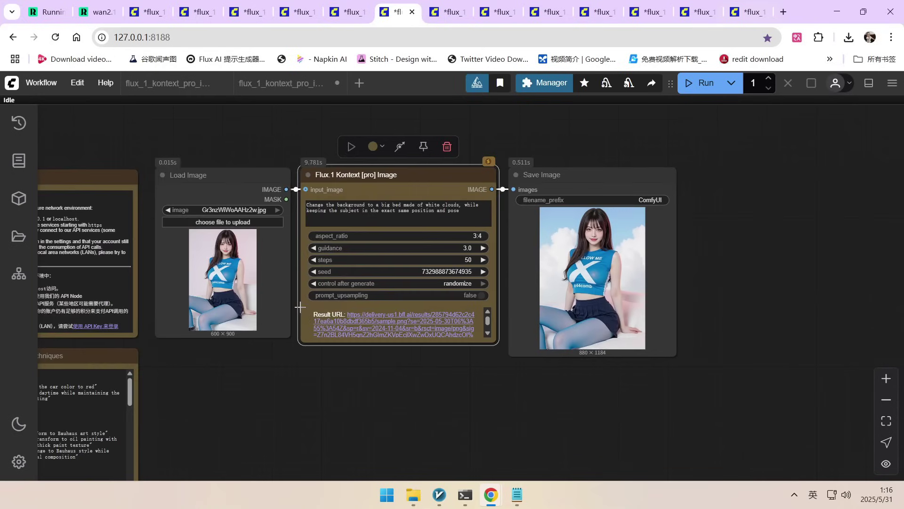
{"action": "scroll", "coordinate": [661, 235], "scroll_direction": "up", "scroll_amount": 3}
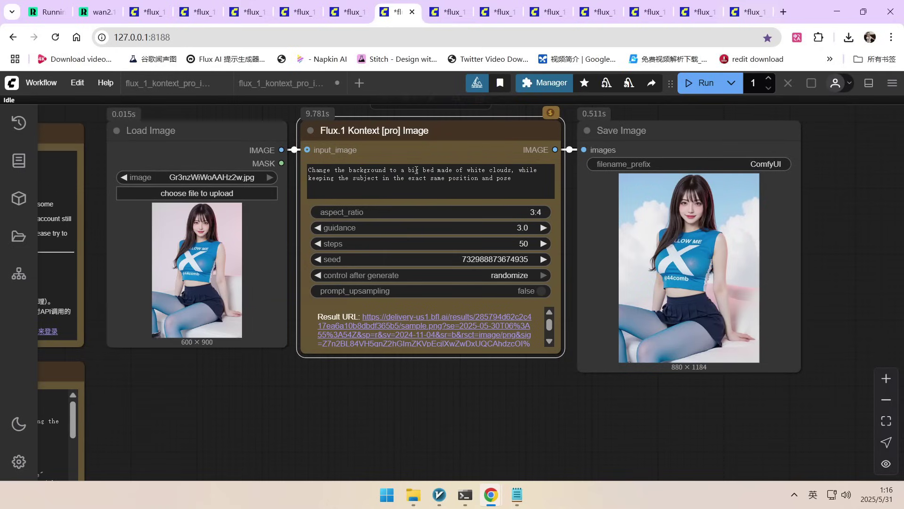
Open the golden armor workflow and compare its source photo and clothing-change prompt with the generated image.
{"action": "left_click", "coordinate": [443, 18]}
{"action": "scroll", "coordinate": [501, 437], "scroll_direction": "up", "scroll_amount": 3}
{"action": "left_click_drag", "start_coordinate": [502, 428], "coordinate": [480, 433]}
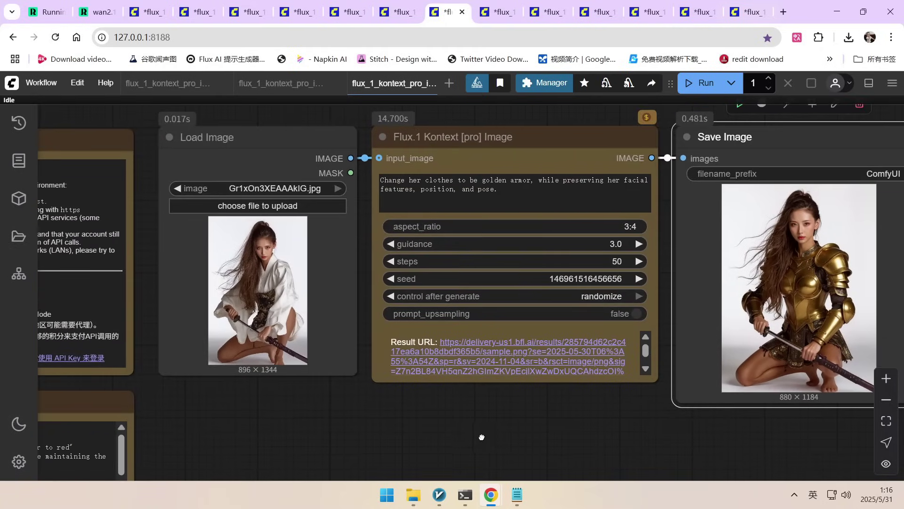
{"action": "scroll", "coordinate": [549, 186], "scroll_direction": "up", "scroll_amount": 2}
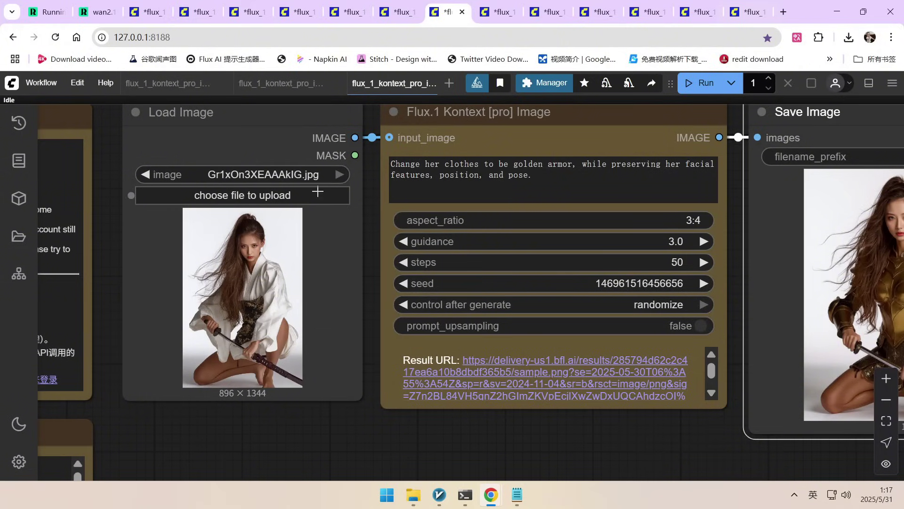
{"action": "scroll", "coordinate": [319, 194], "scroll_direction": "down", "scroll_amount": 3}
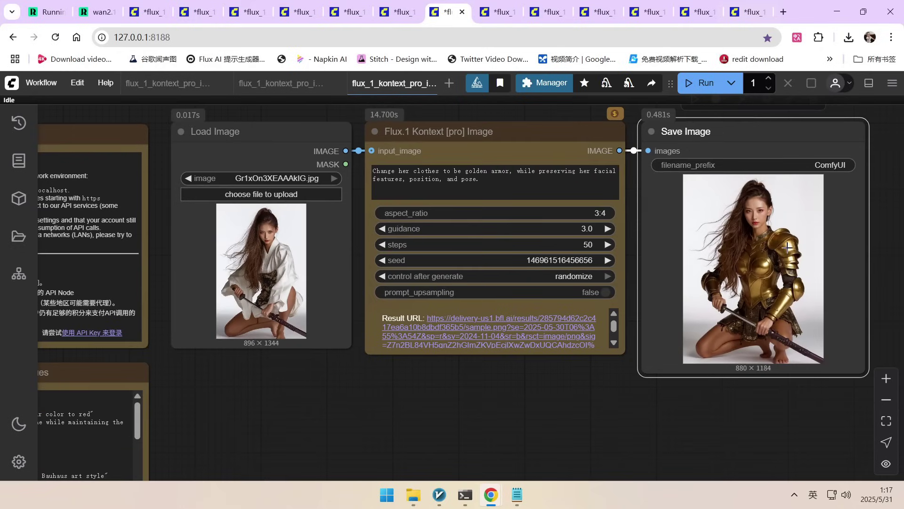
{"action": "scroll", "coordinate": [708, 247], "scroll_direction": "up", "scroll_amount": 2}
{"action": "scroll", "coordinate": [813, 244], "scroll_direction": "up", "scroll_amount": 2}
Open the workflow that changes the woman's beer can to a microphone and examine its source photo and result.
{"action": "key", "text": "ctrl+Tab"}
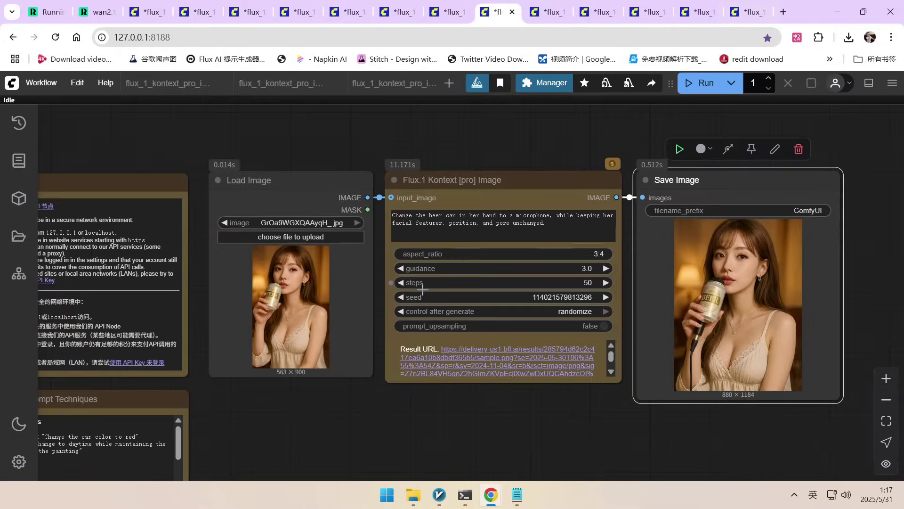
{"action": "scroll", "coordinate": [607, 423], "scroll_direction": "down", "scroll_amount": 1}
{"action": "left_click_drag", "start_coordinate": [608, 423], "coordinate": [564, 421]}
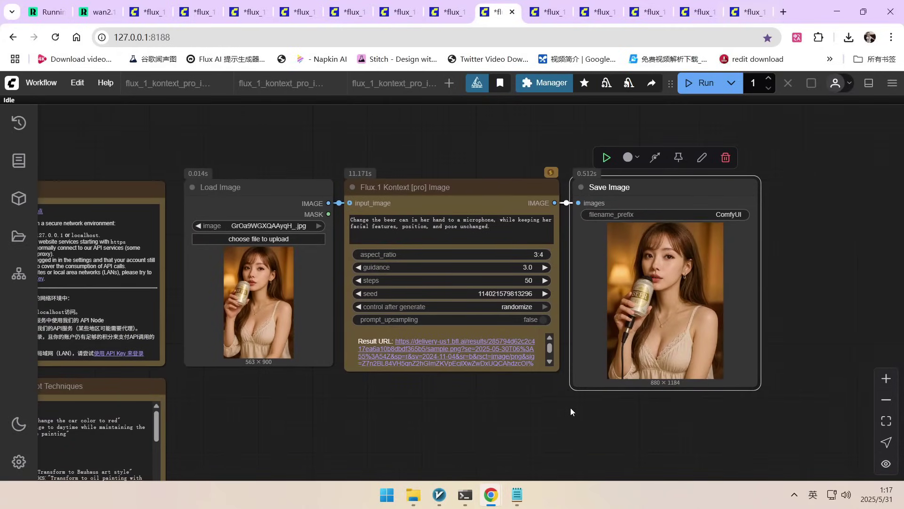
{"action": "scroll", "coordinate": [573, 403], "scroll_direction": "up", "scroll_amount": 2}
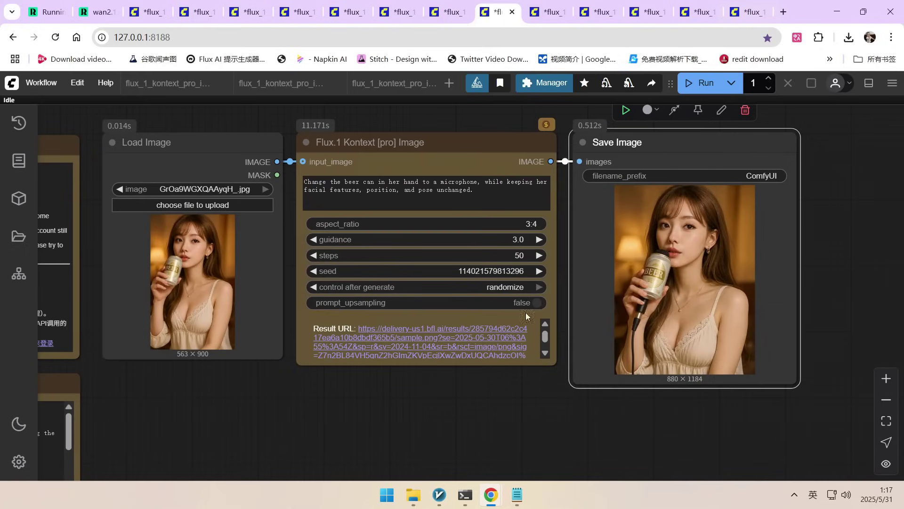
Highlight the object-change wording and the "keeping her facial features, position, and pose unchanged" part of the microphone prompt.
{"action": "left_click_drag", "start_coordinate": [345, 182], "coordinate": [383, 182]}
{"action": "left_click_drag", "start_coordinate": [438, 182], "coordinate": [511, 197]}
{"action": "left_click", "coordinate": [496, 182]}
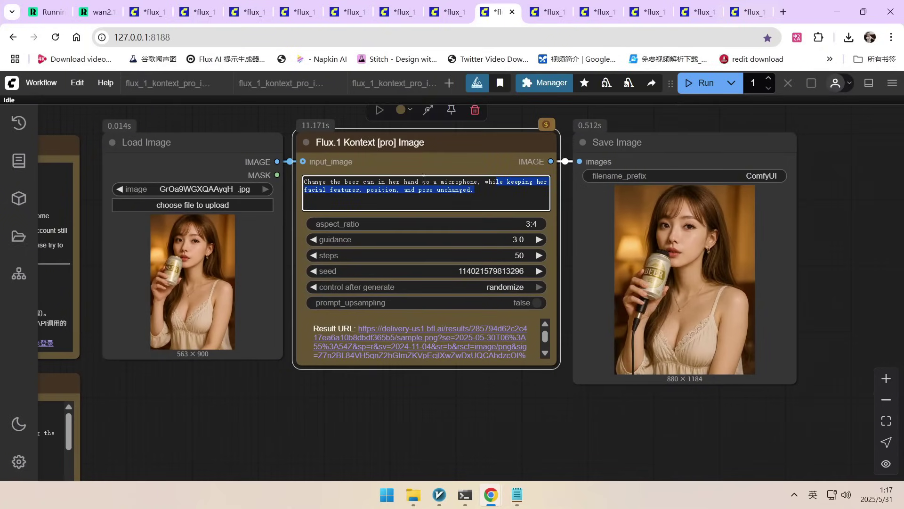
{"action": "left_click", "coordinate": [456, 193]}
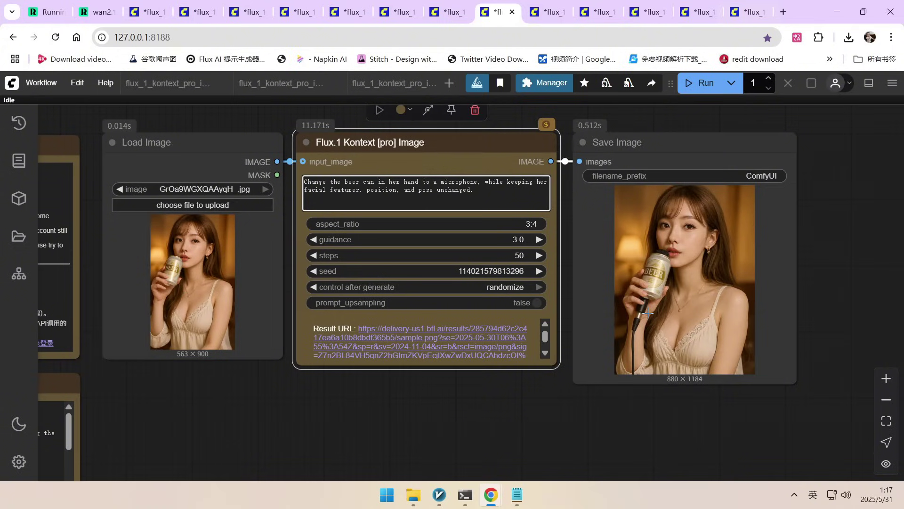
Open the beer can removal workflow, highlight the removal and feature-preserving parts of its prompt, and inspect the generated image.
{"action": "left_click", "coordinate": [544, 18]}
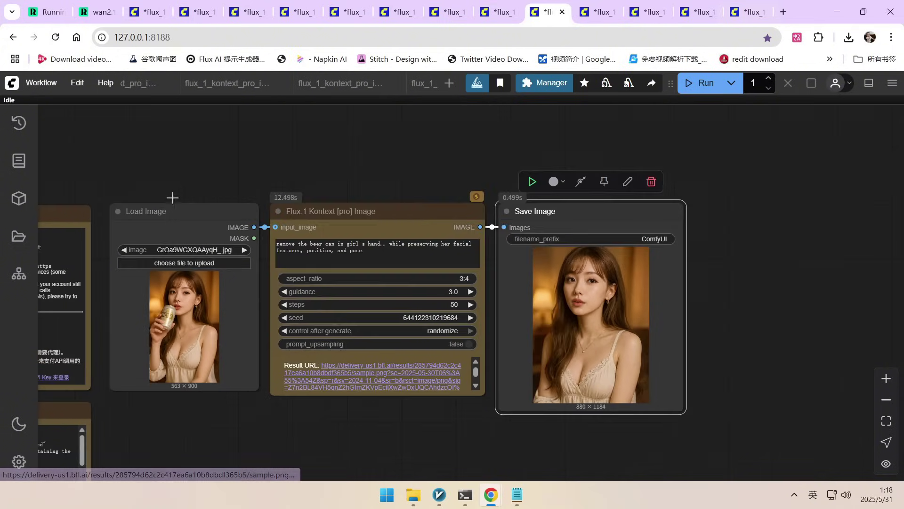
{"action": "scroll", "coordinate": [212, 195], "scroll_direction": "down", "scroll_amount": 2}
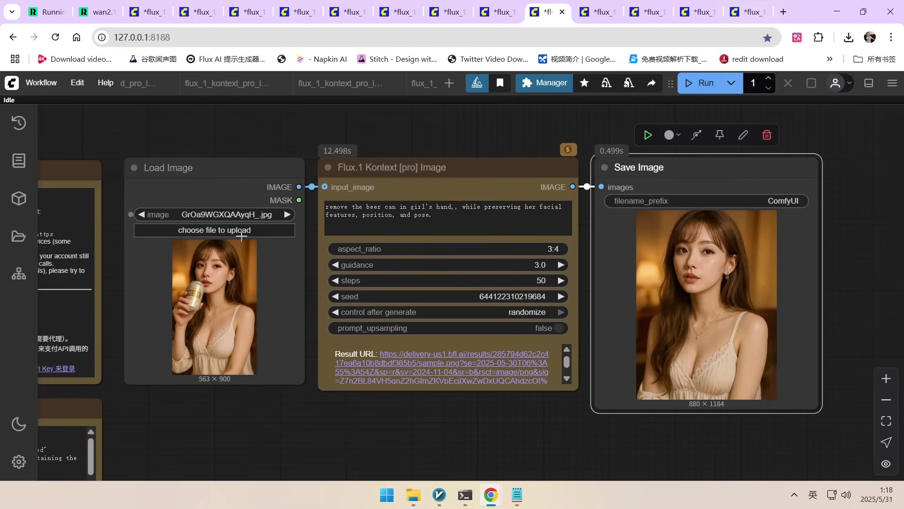
{"action": "scroll", "coordinate": [200, 296], "scroll_direction": "up", "scroll_amount": 2}
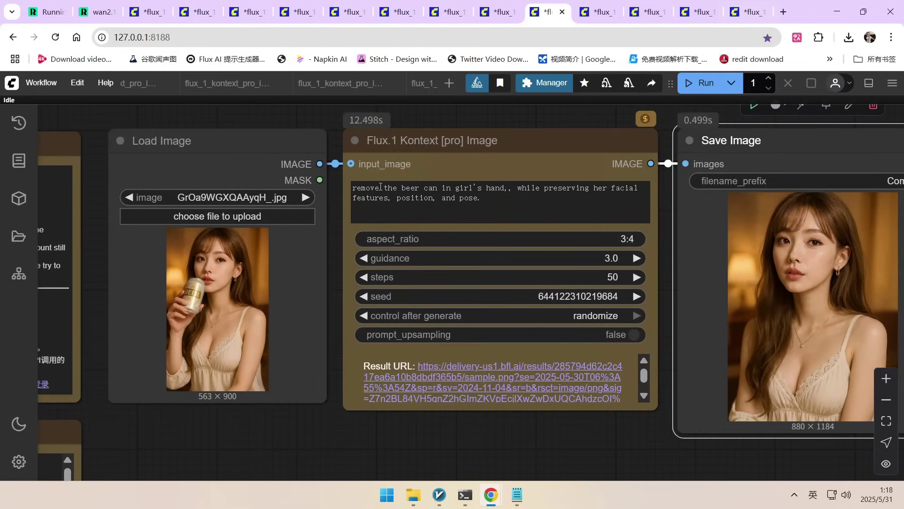
{"action": "left_click_drag", "start_coordinate": [380, 187], "coordinate": [509, 190]}
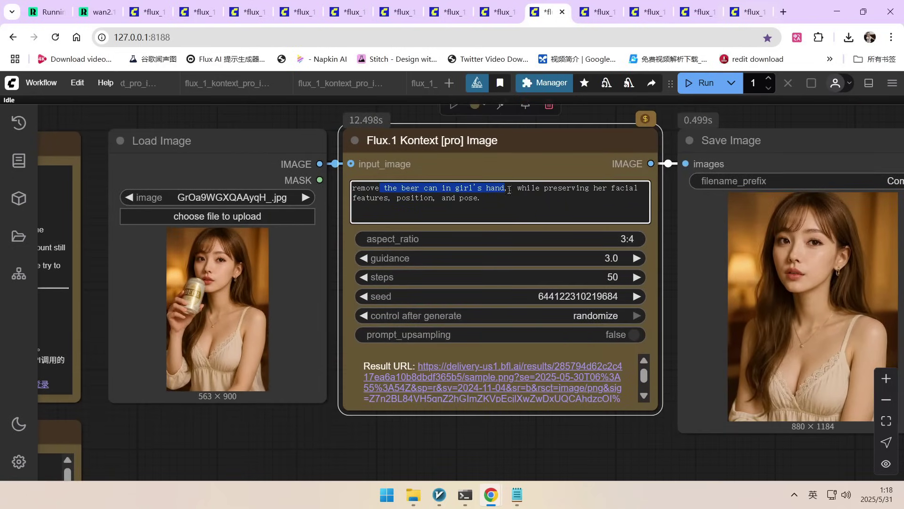
{"action": "left_click", "coordinate": [539, 187]}
{"action": "left_click", "coordinate": [565, 201], "text": "shift"}
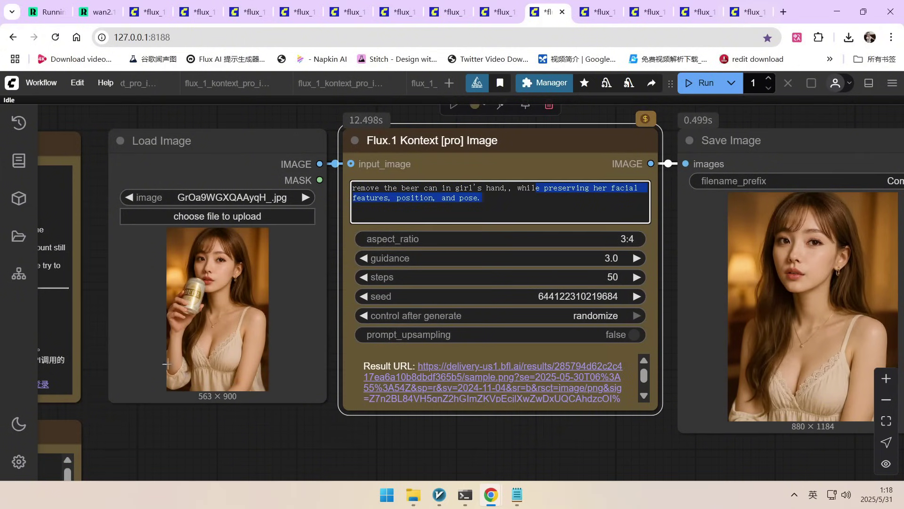
{"action": "scroll", "coordinate": [227, 305], "scroll_direction": "down", "scroll_amount": 1}
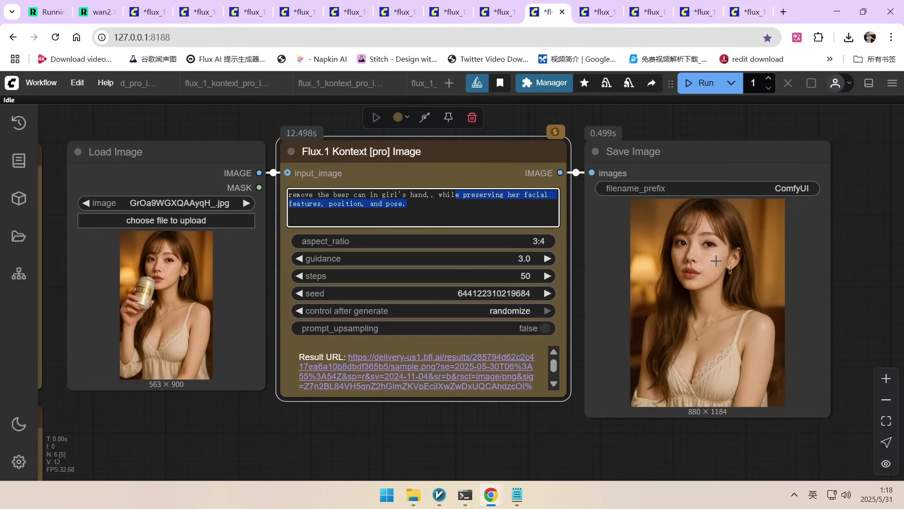
Open the "Change her hair to pink" workflow and compare the source portrait with the generated image.
{"action": "left_click", "coordinate": [598, 13]}
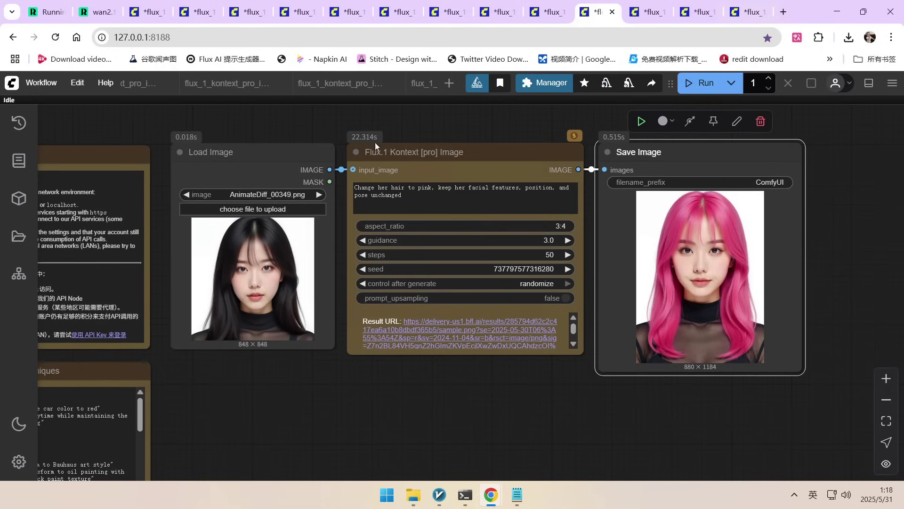
{"action": "left_click_drag", "start_coordinate": [512, 137], "coordinate": [466, 146]}
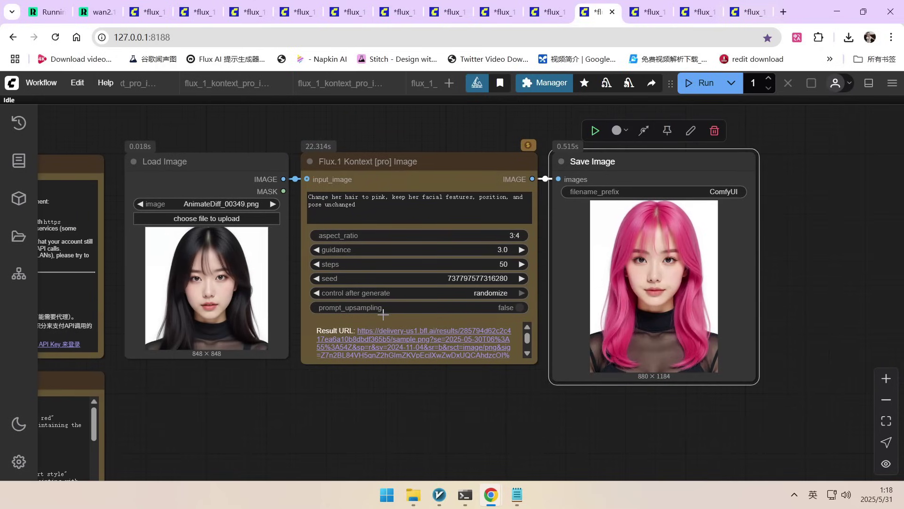
{"action": "scroll", "coordinate": [193, 280], "scroll_direction": "up", "scroll_amount": 3}
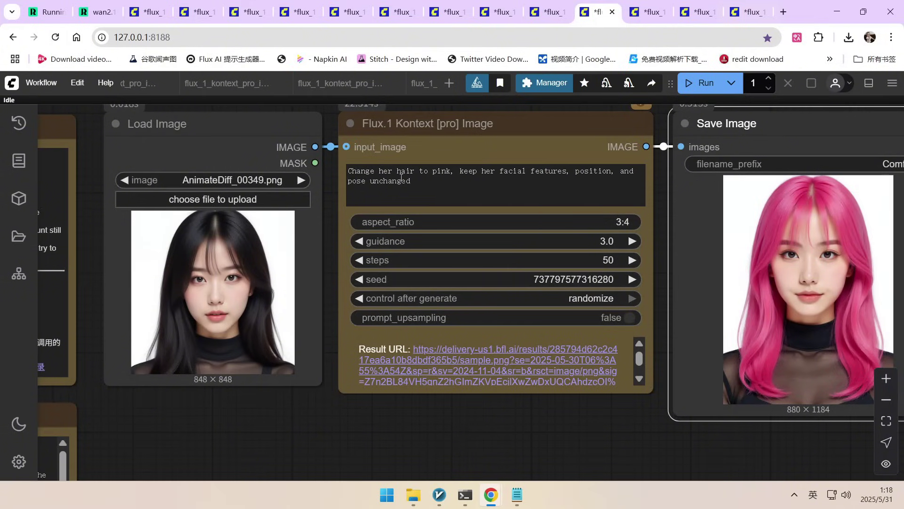
{"action": "left_click_drag", "start_coordinate": [780, 266], "coordinate": [732, 253]}
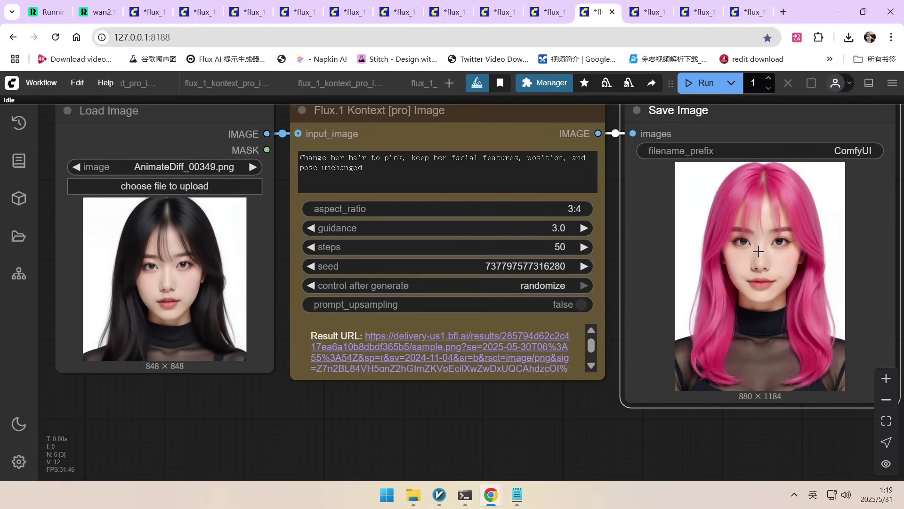
Open the "Change her expression to angry" workflow and inspect the generated portrait against the source image.
{"action": "key", "text": "ctrl+Tab"}
{"action": "scroll", "coordinate": [744, 426], "scroll_direction": "up", "scroll_amount": 1}
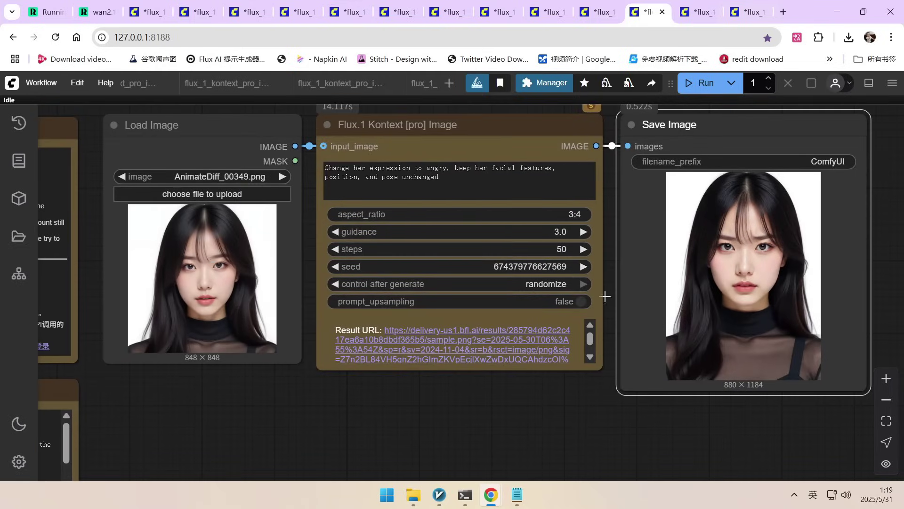
{"action": "scroll", "coordinate": [768, 272], "scroll_direction": "up", "scroll_amount": 2}
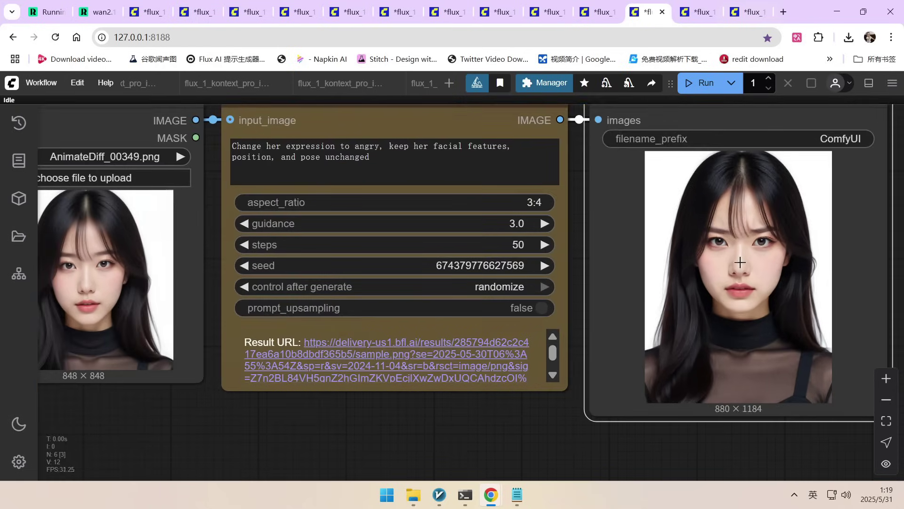
{"action": "scroll", "coordinate": [738, 262], "scroll_direction": "down", "scroll_amount": 5}
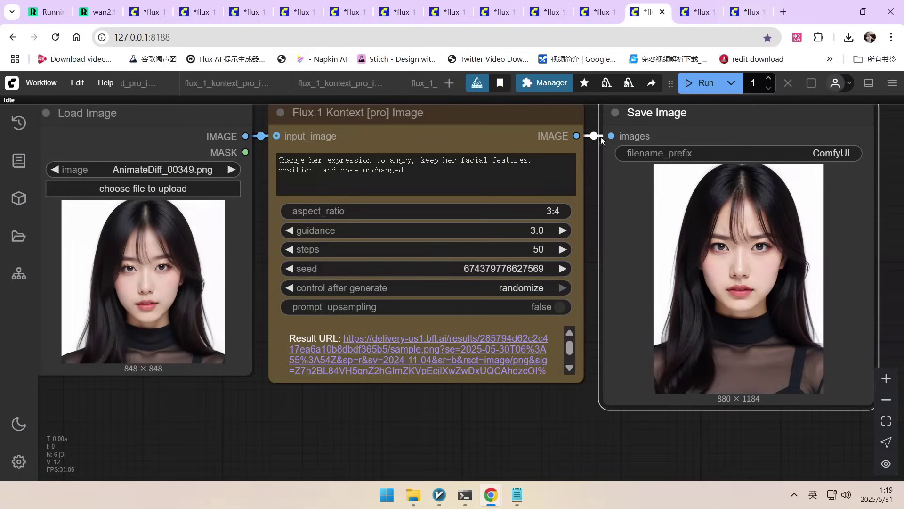
Open the workflow turning the woman in pink into a cat and the man into a dog, and inspect both images.
{"action": "left_click", "coordinate": [687, 18]}
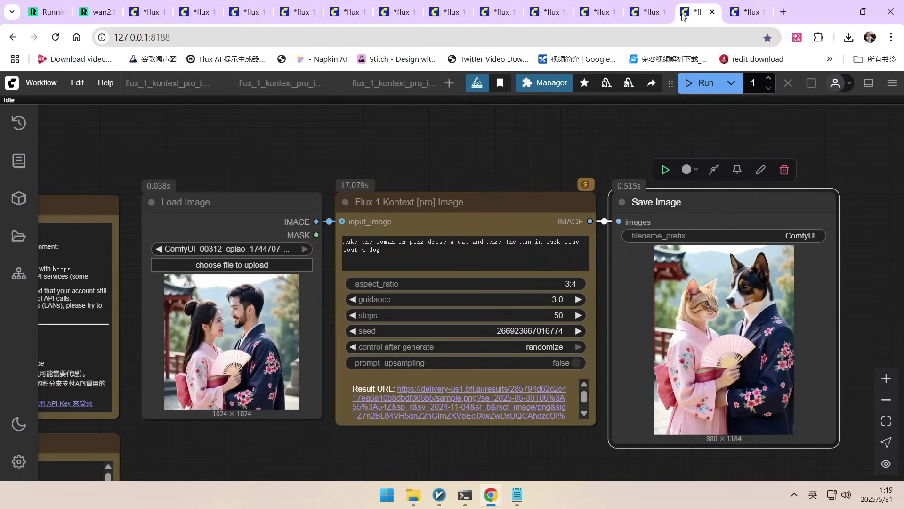
{"action": "scroll", "coordinate": [273, 426], "scroll_direction": "up", "scroll_amount": 3}
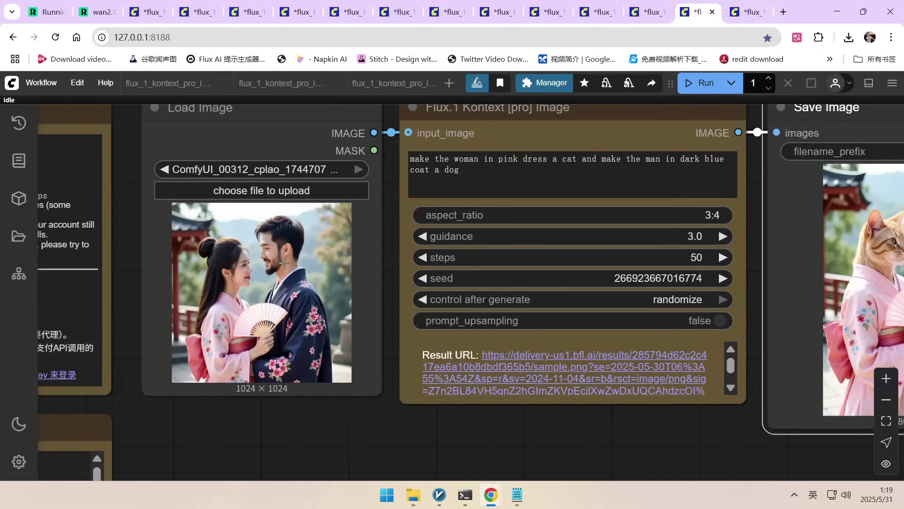
{"action": "scroll", "coordinate": [259, 291], "scroll_direction": "down", "scroll_amount": 4}
{"action": "left_click_drag", "start_coordinate": [662, 419], "coordinate": [582, 420]}
{"action": "scroll", "coordinate": [631, 320], "scroll_direction": "up", "scroll_amount": 3}
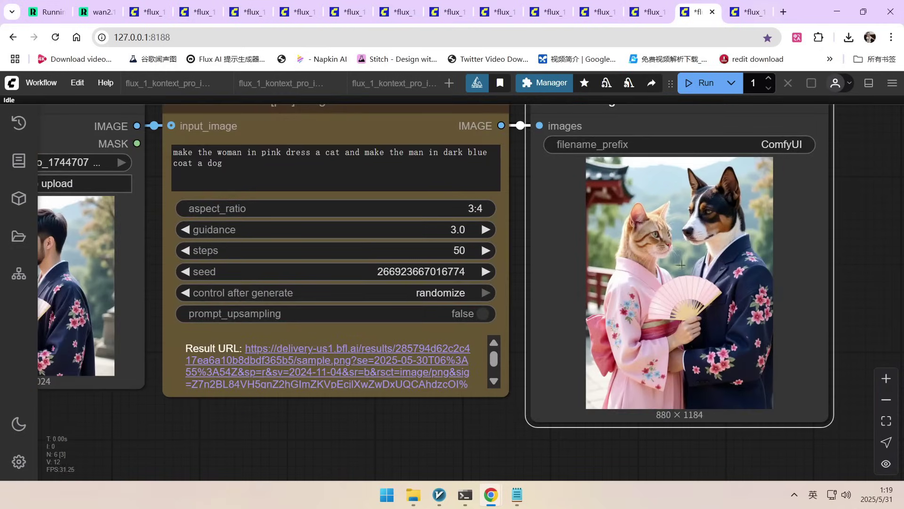
{"action": "scroll", "coordinate": [693, 282], "scroll_direction": "down", "scroll_amount": 3}
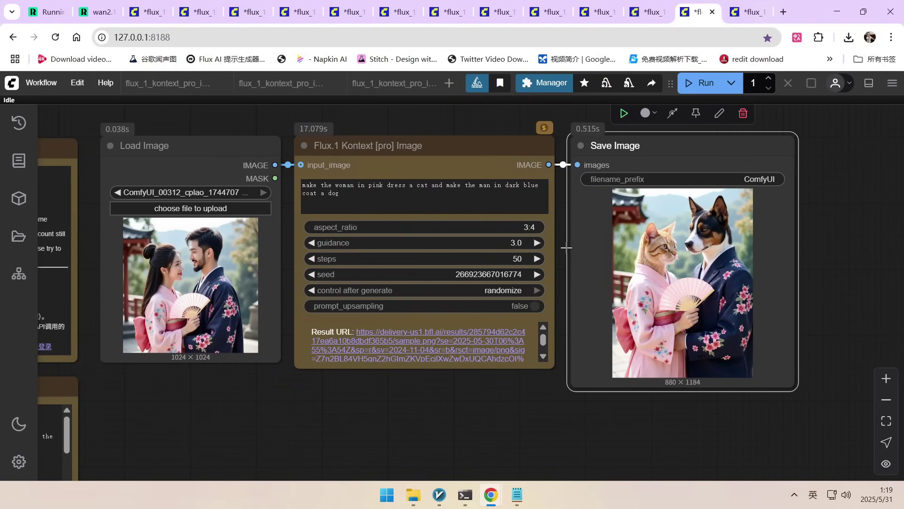
Examine the cat-and-dog prompt in the Flux.1 Kontext [pro] Image node alongside its source and generated images.
{"action": "scroll", "coordinate": [251, 156], "scroll_direction": "up", "scroll_amount": 2}
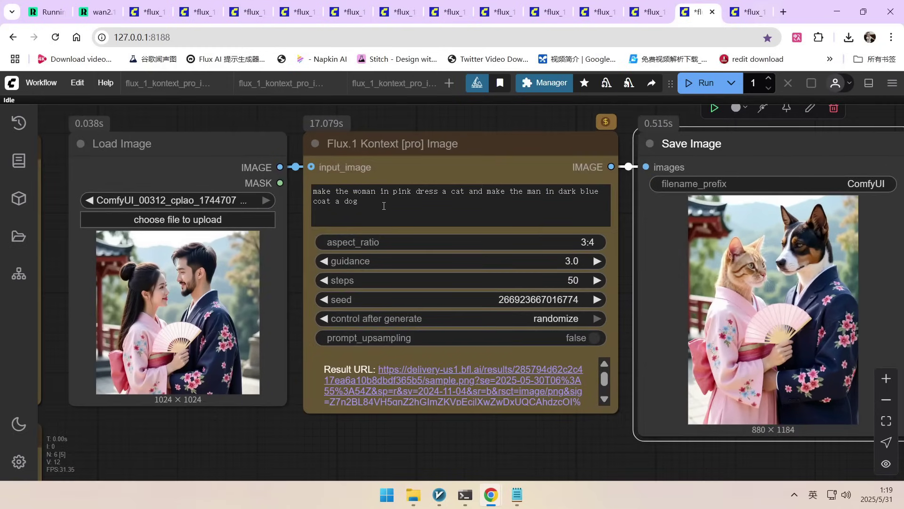
{"action": "scroll", "coordinate": [384, 206], "scroll_direction": "up", "scroll_amount": 1}
{"action": "left_click", "coordinate": [412, 203]}
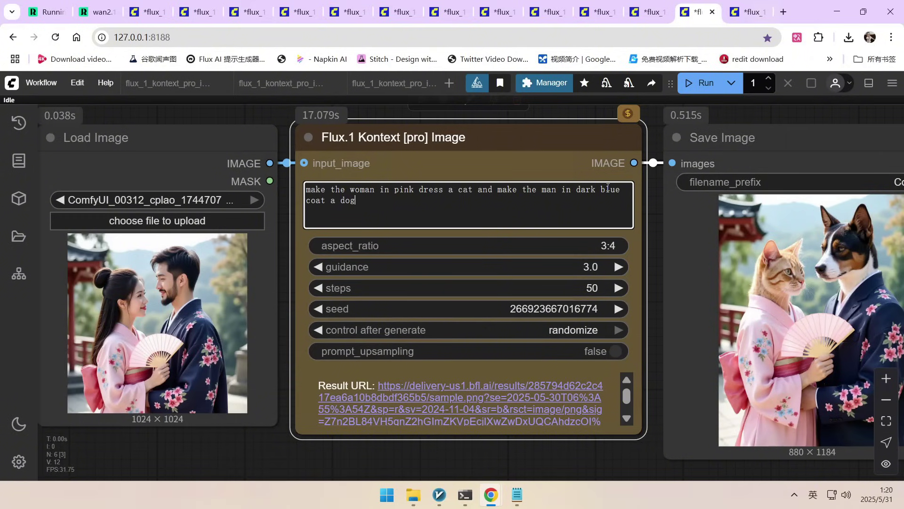
{"action": "scroll", "coordinate": [193, 114], "scroll_direction": "down", "scroll_amount": 3}
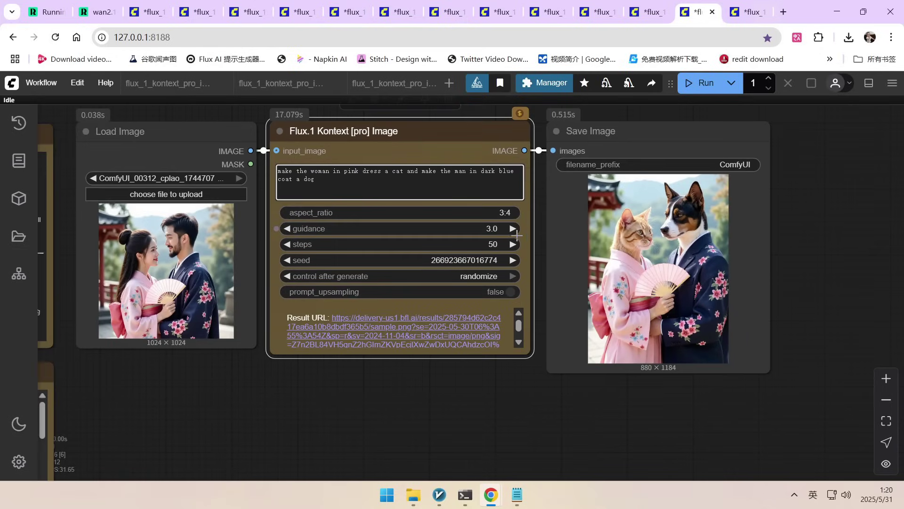
{"action": "scroll", "coordinate": [733, 118], "scroll_direction": "up", "scroll_amount": 1}
Glance at the 3D lettering workflow, then return to the cat-and-dog workflow and view its Flux.1 Kontext [pro] Image node up close.
{"action": "left_click", "coordinate": [748, 12]}
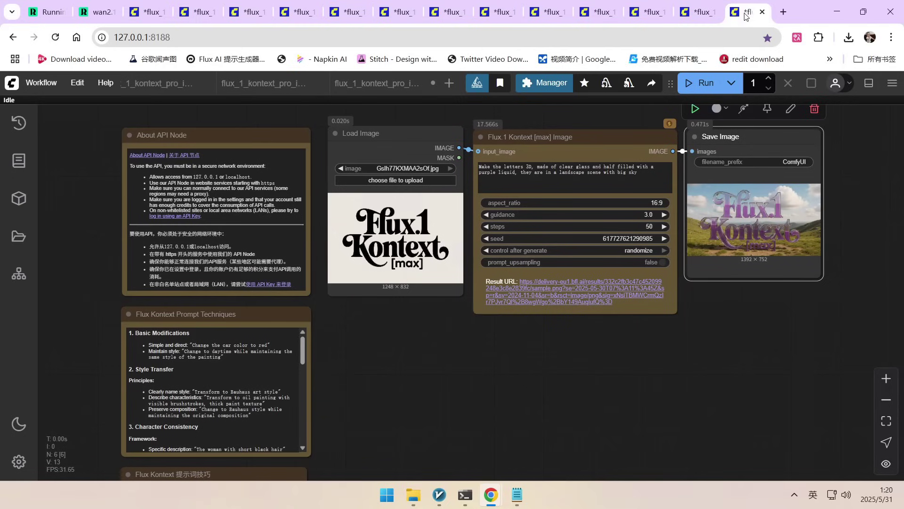
{"action": "left_click", "coordinate": [699, 18]}
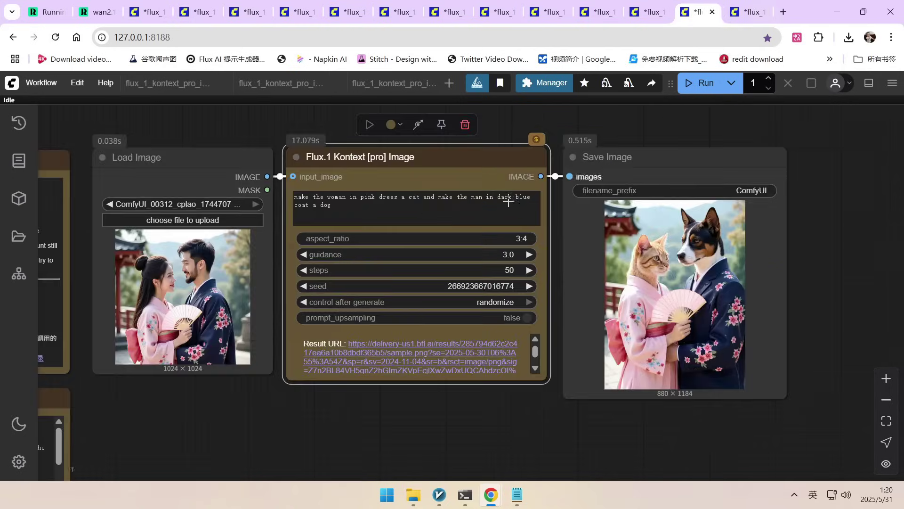
{"action": "scroll", "coordinate": [449, 164], "scroll_direction": "up", "scroll_amount": 8}
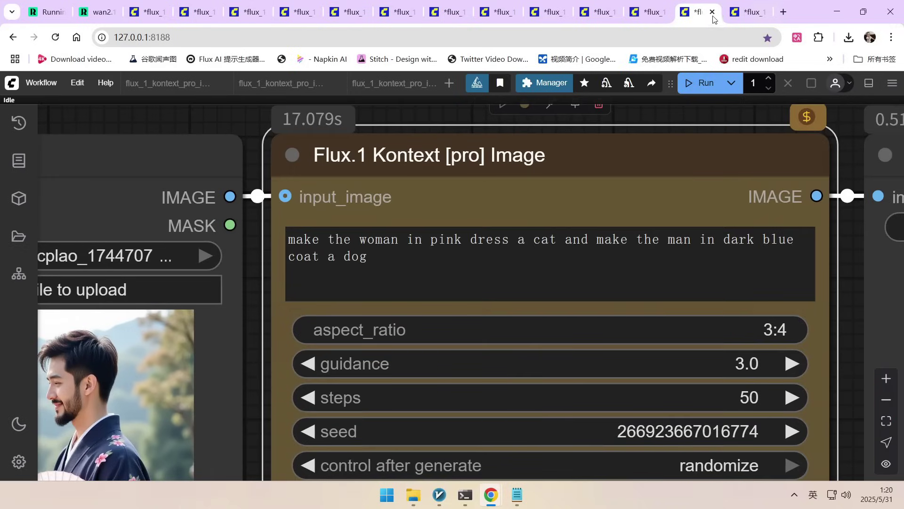
Open the Flux.1 Kontext [max] lettering workflow and examine its logo image, result and prompt, highlighting the "made of" wording.
{"action": "left_click", "coordinate": [750, 12]}
{"action": "scroll", "coordinate": [565, 138], "scroll_direction": "up", "scroll_amount": 4}
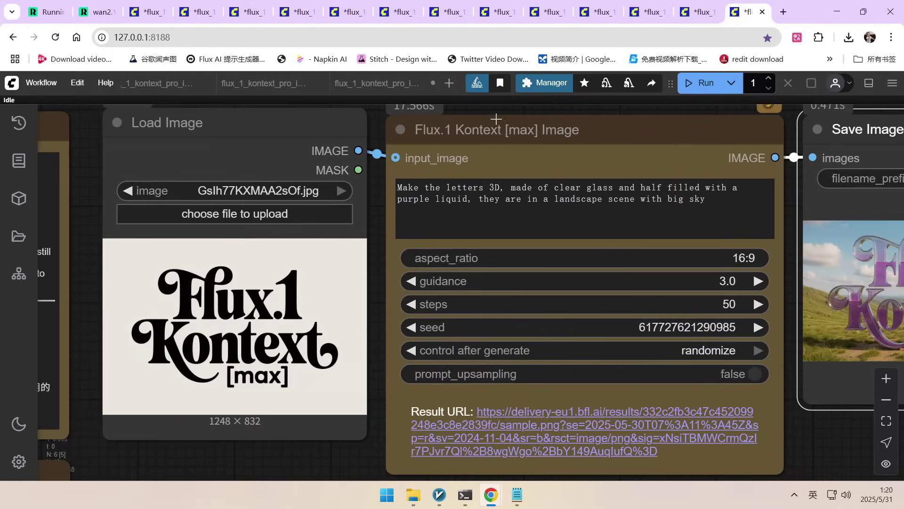
{"action": "scroll", "coordinate": [514, 128], "scroll_direction": "down", "scroll_amount": 2}
{"action": "scroll", "coordinate": [716, 464], "scroll_direction": "right", "scroll_amount": 3}
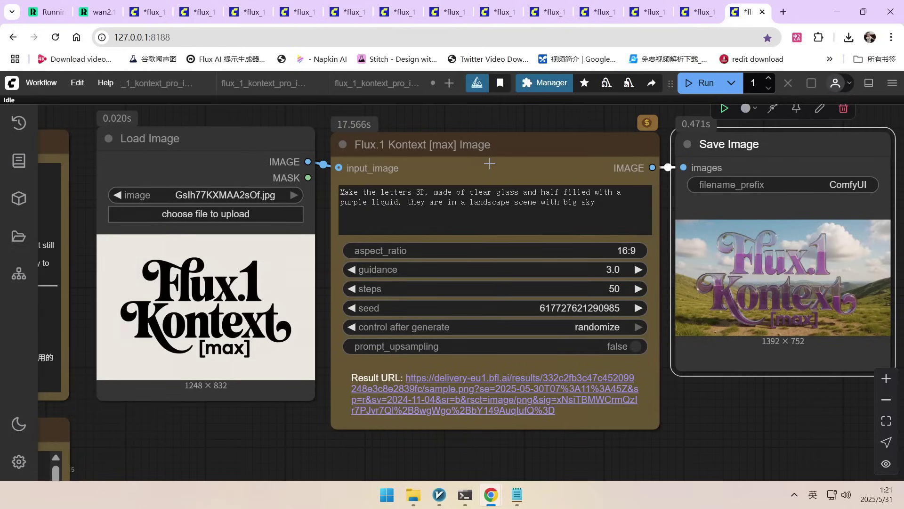
{"action": "left_click_drag", "start_coordinate": [434, 192], "coordinate": [470, 190]}
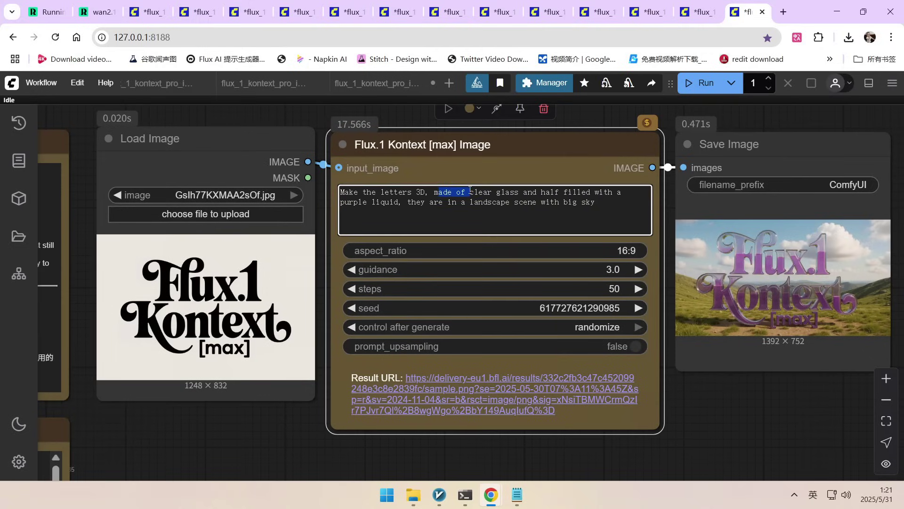
{"action": "left_click", "coordinate": [511, 192]}
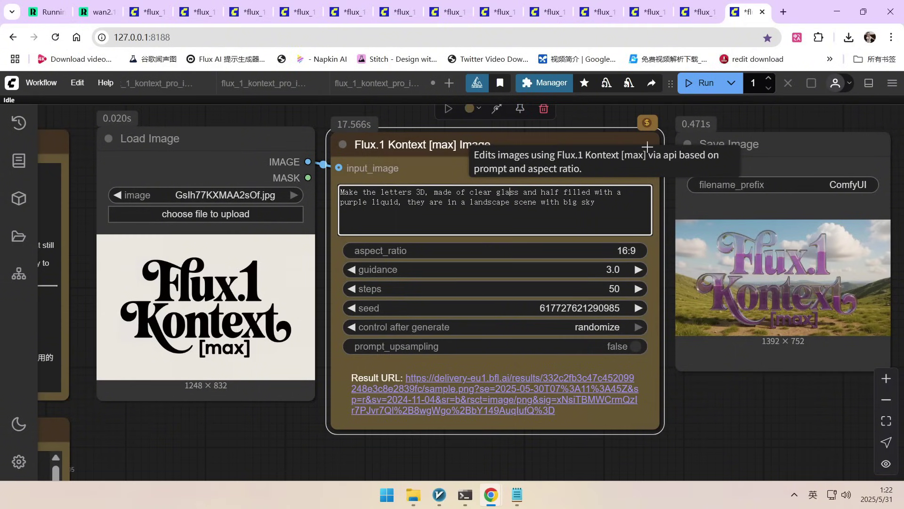
Inspect the generated glass lettering image half filled with purple liquid up close, alongside its source logo and prompt.
{"action": "scroll", "coordinate": [744, 370], "scroll_direction": "down", "scroll_amount": 3}
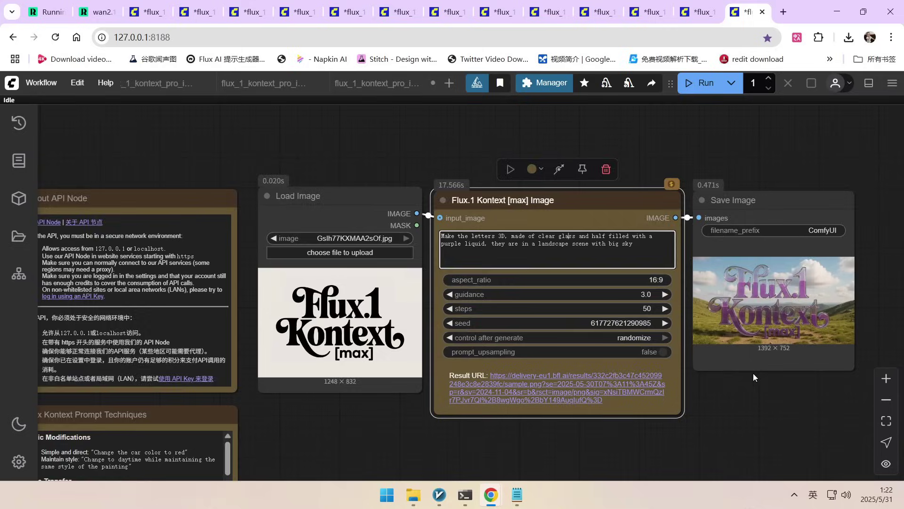
{"action": "left_click_drag", "start_coordinate": [753, 376], "coordinate": [666, 379]}
{"action": "scroll", "coordinate": [774, 291], "scroll_direction": "up", "scroll_amount": 10}
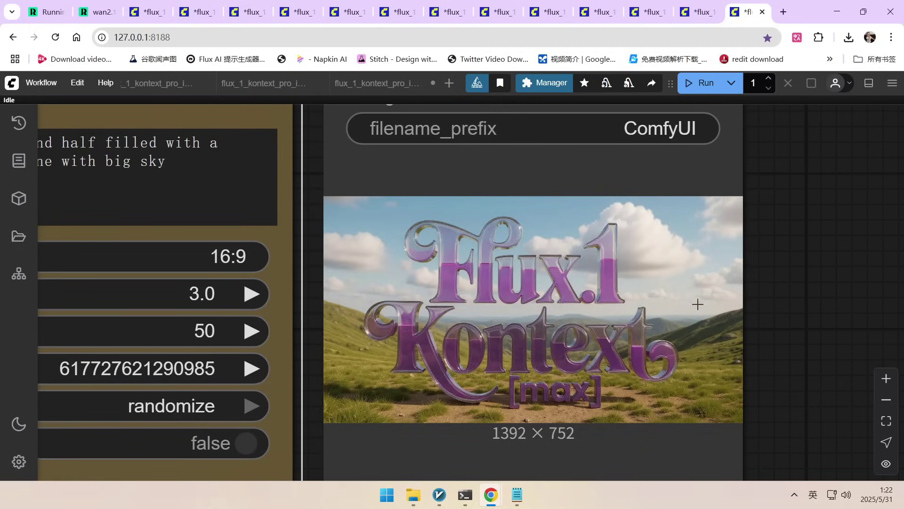
{"action": "scroll", "coordinate": [799, 283], "scroll_direction": "down", "scroll_amount": 5}
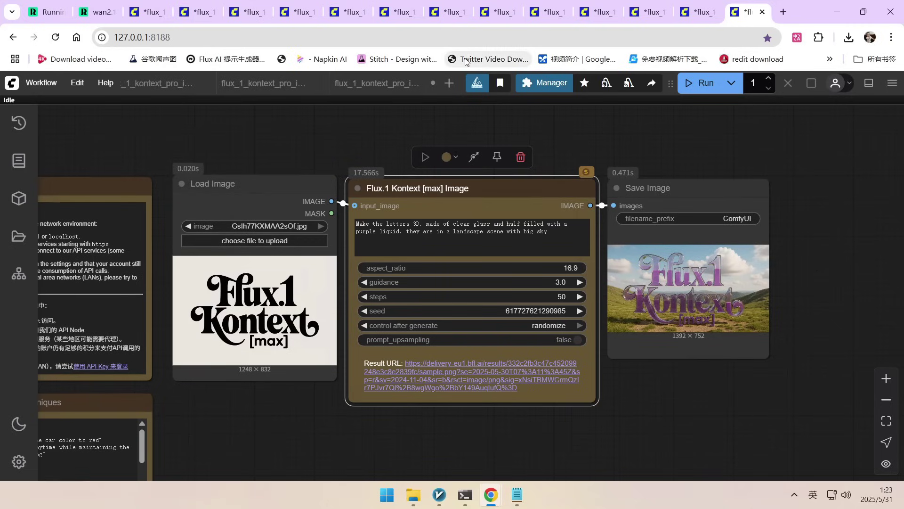
Switch from the remote ComfyUI session to the FLUX Playground image generator and choose the FLUX.1 Kontext [pro] model.
{"action": "mouse_move", "coordinate": [592, 3]}
{"action": "left_click", "coordinate": [762, 9]}
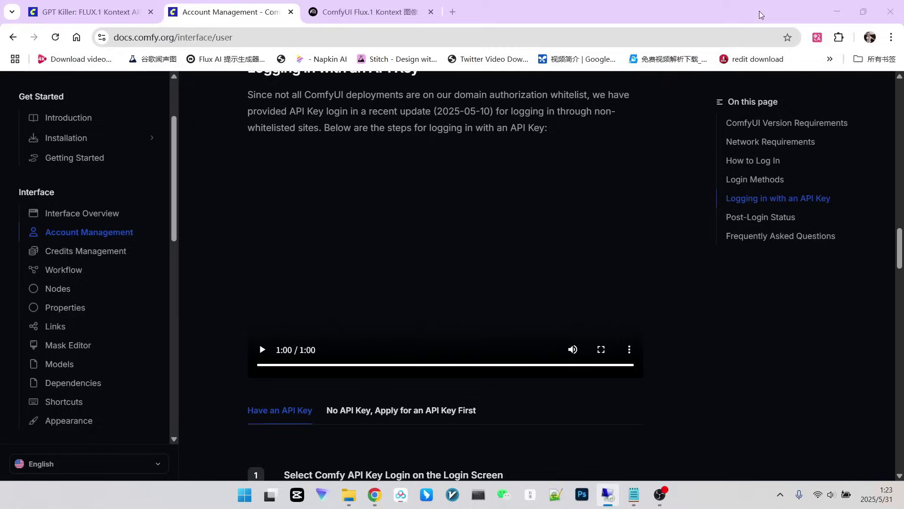
{"action": "key", "text": "ctrl+4"}
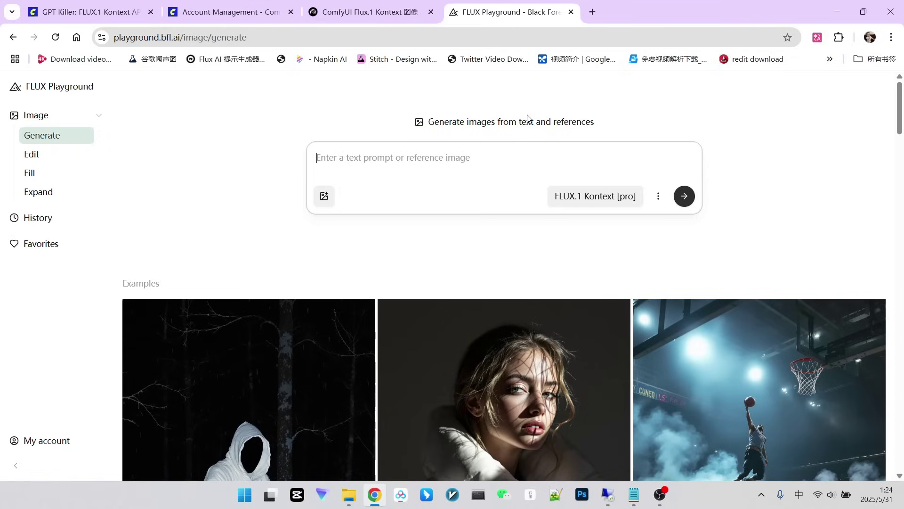
{"action": "left_click", "coordinate": [608, 200]}
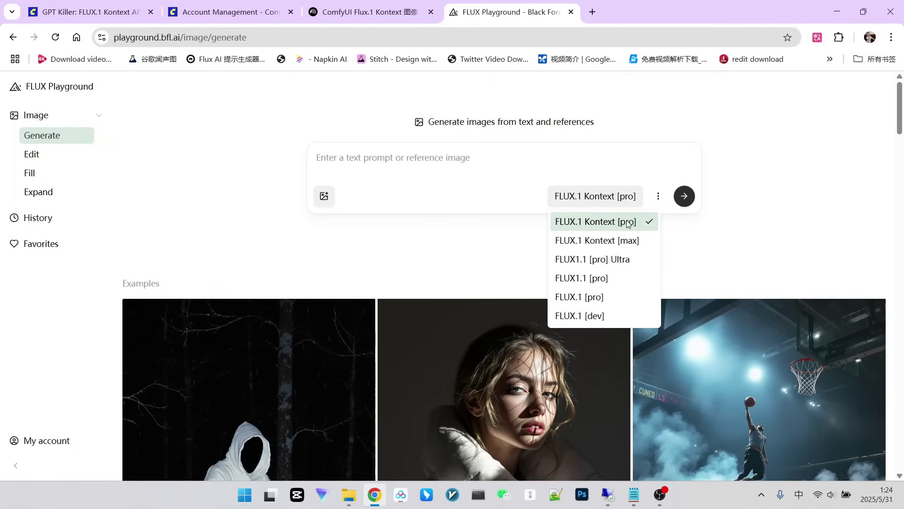
{"action": "left_click", "coordinate": [611, 221]}
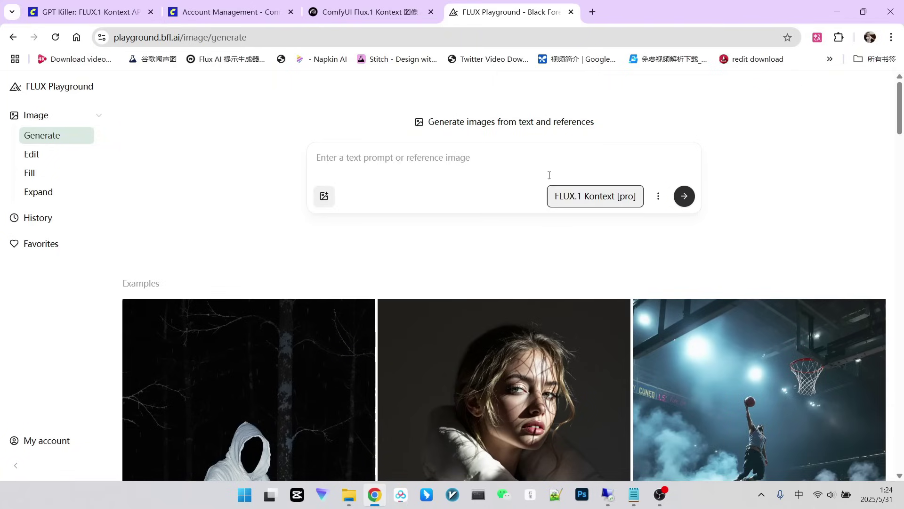
{"action": "scroll", "coordinate": [447, 179], "scroll_direction": "down", "scroll_amount": 1}
{"action": "scroll", "coordinate": [367, 177], "scroll_direction": "up", "scroll_amount": 1}
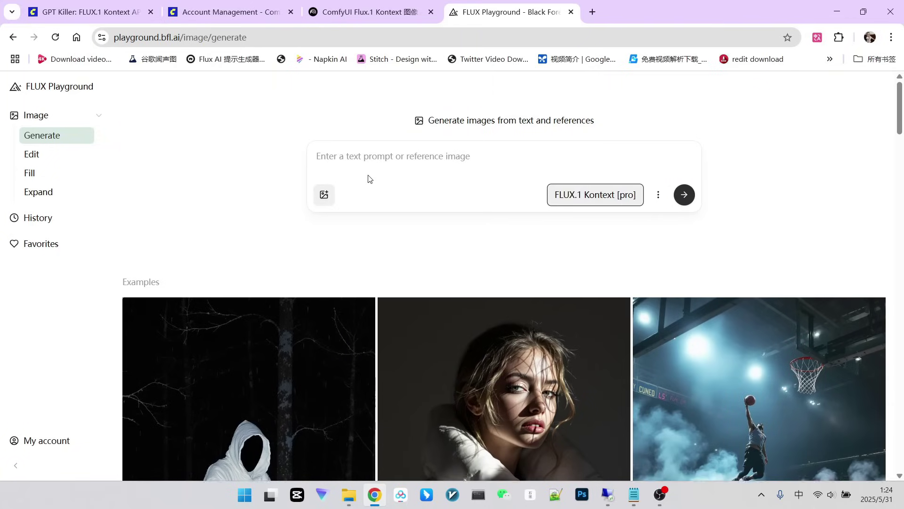
Upload the garden photo of the woman in a black dress and enter the prompt "Convert to pencil sketch with natural graphite lines, cross-hatching, and visible paper texture".
{"action": "left_click", "coordinate": [324, 196]}
{"action": "left_click", "coordinate": [41, 173]}
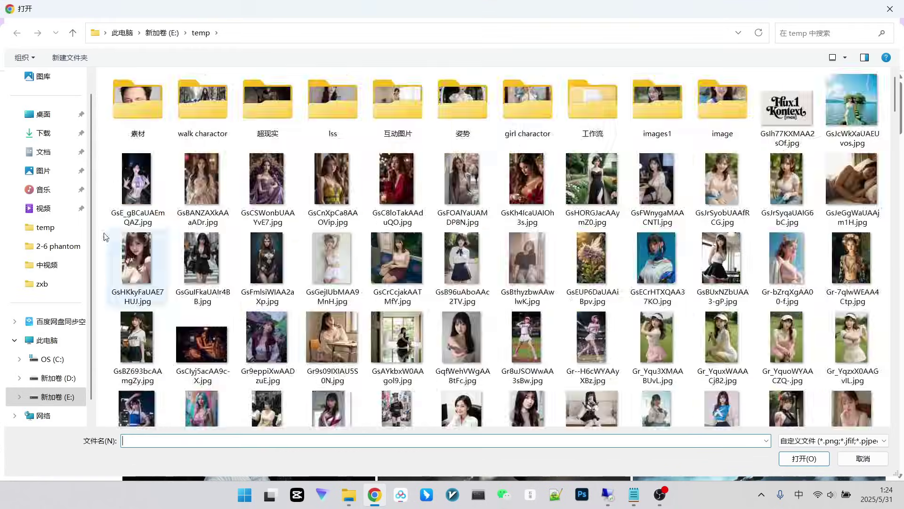
{"action": "double_click", "coordinate": [135, 264]}
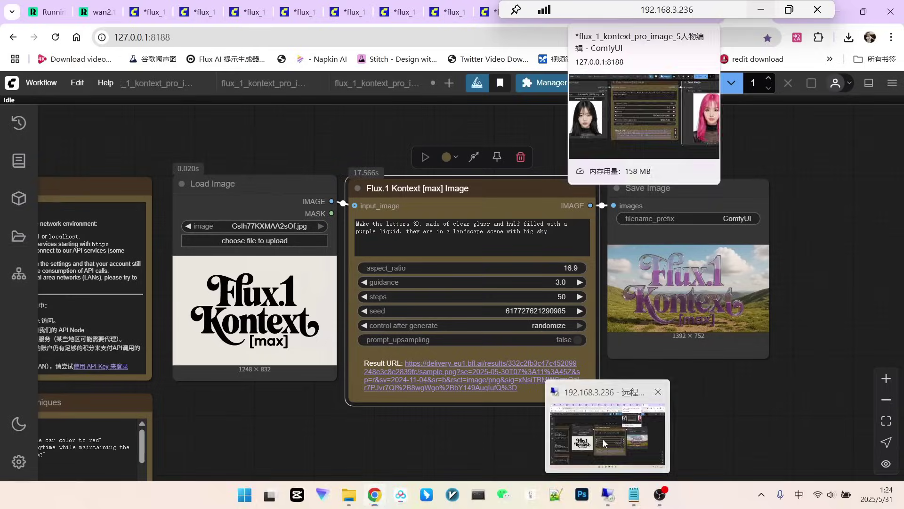
{"action": "left_click", "coordinate": [443, 165]}
{"action": "type", "text": "Convert to pencil sketch with natural graphite lines, cross-hatching, and visible paper texture"}
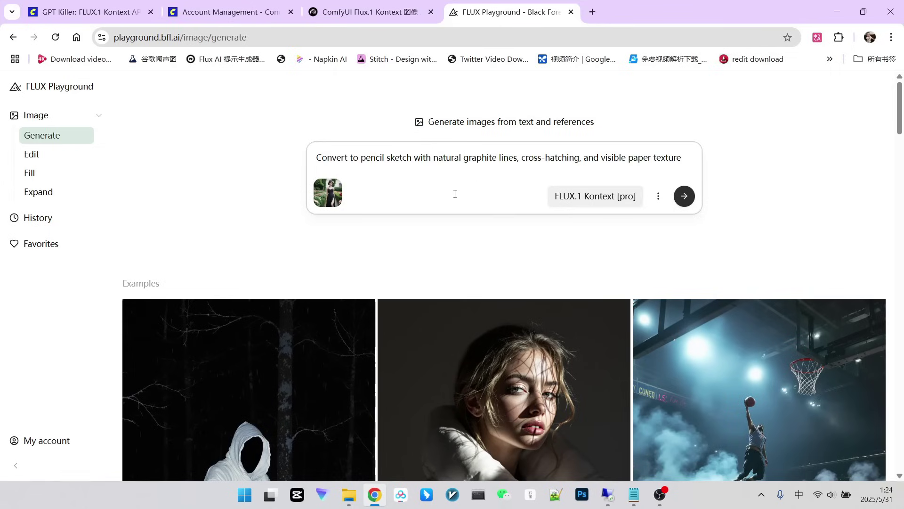
Choose the output aspect ratio in the generation settings and generate the pencil sketch images.
{"action": "left_click", "coordinate": [658, 197]}
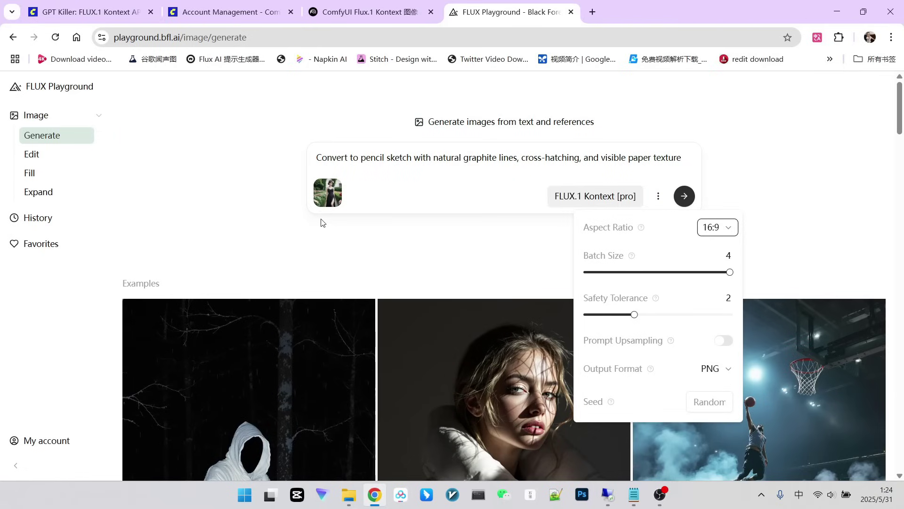
{"action": "left_click", "coordinate": [731, 229]}
{"action": "left_click", "coordinate": [717, 331]}
{"action": "left_click", "coordinate": [468, 250]}
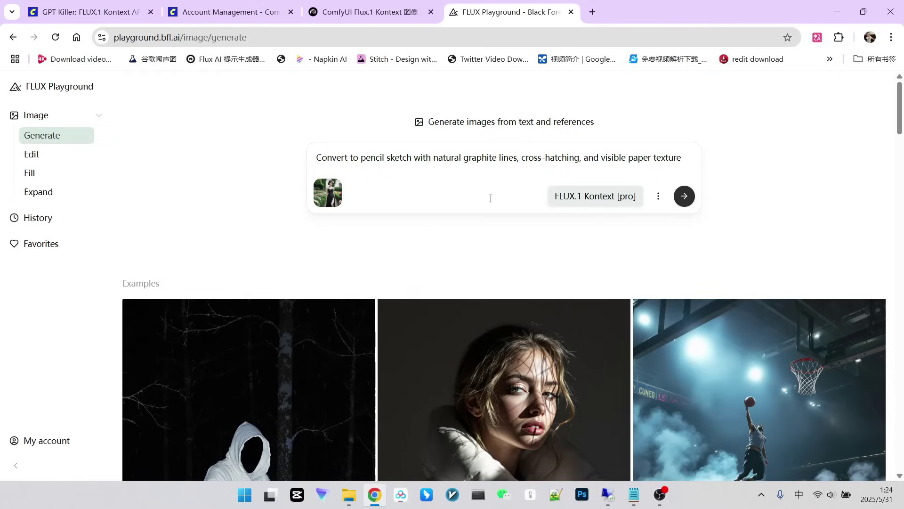
{"action": "left_click", "coordinate": [685, 196]}
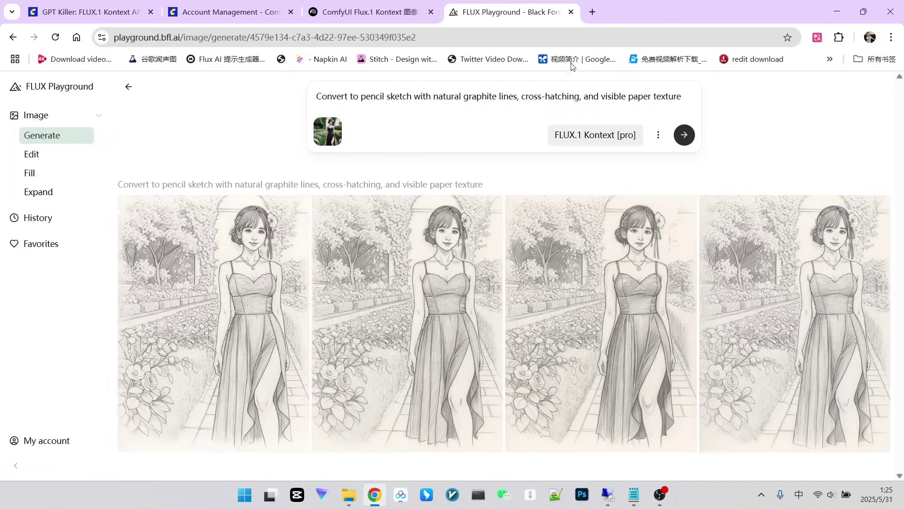
Open the black-forest-labs/flux-kontext-pro model page on Replicate in a new browser tab.
{"action": "left_click", "coordinate": [593, 11]}
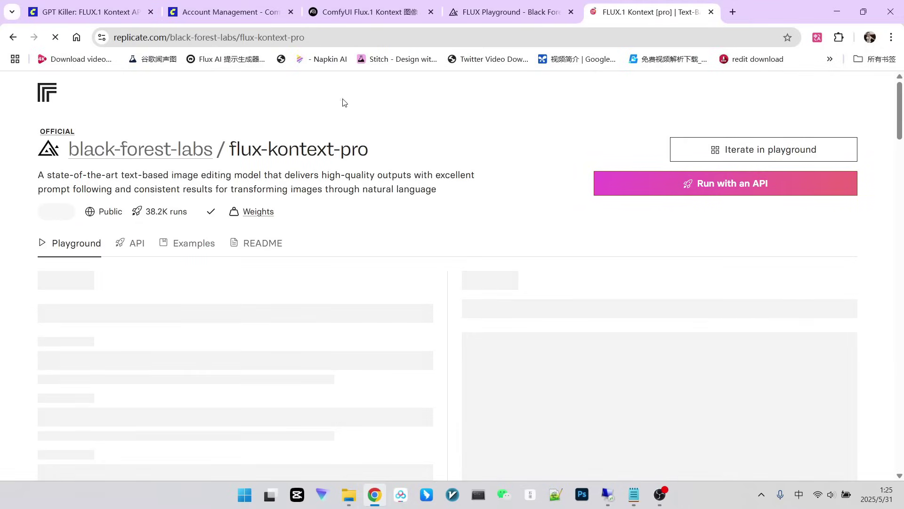